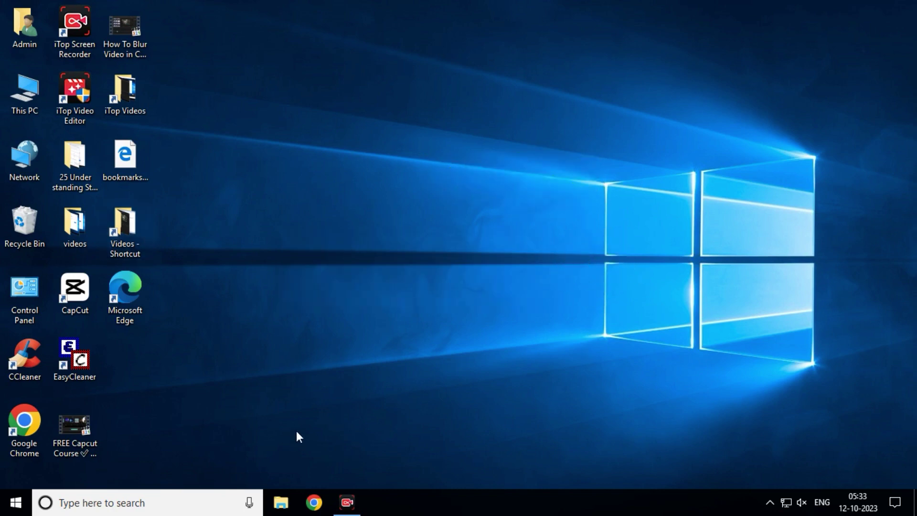
# Run the larger WinSetupFromUSB executable as administrator from D:\Pen Drive Multiboot\WinSetupFromUSB-1-10.
pyautogui.doubleClick(21, 98)
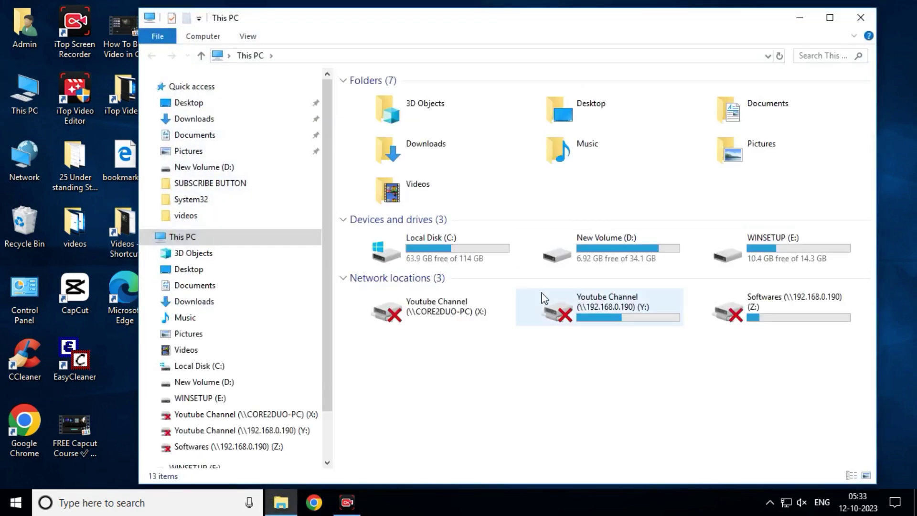
pyautogui.doubleClick(533, 231)
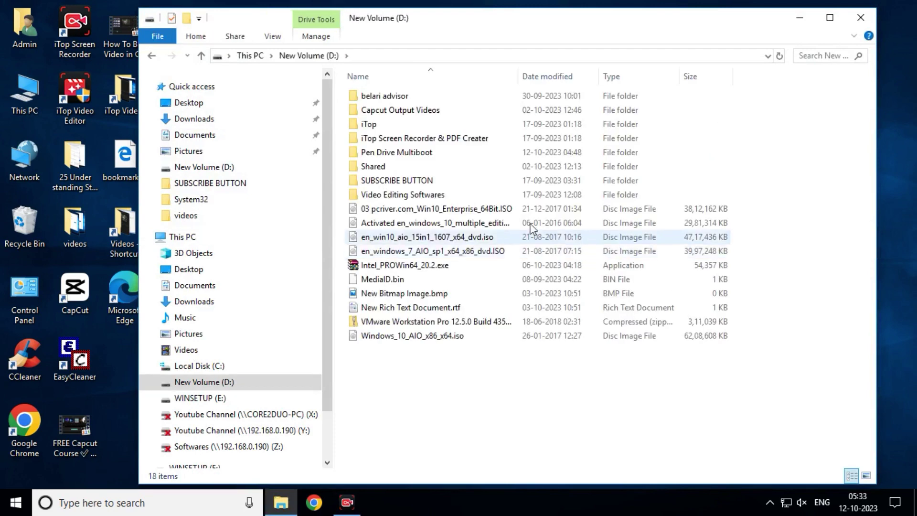
pyautogui.doubleClick(420, 154)
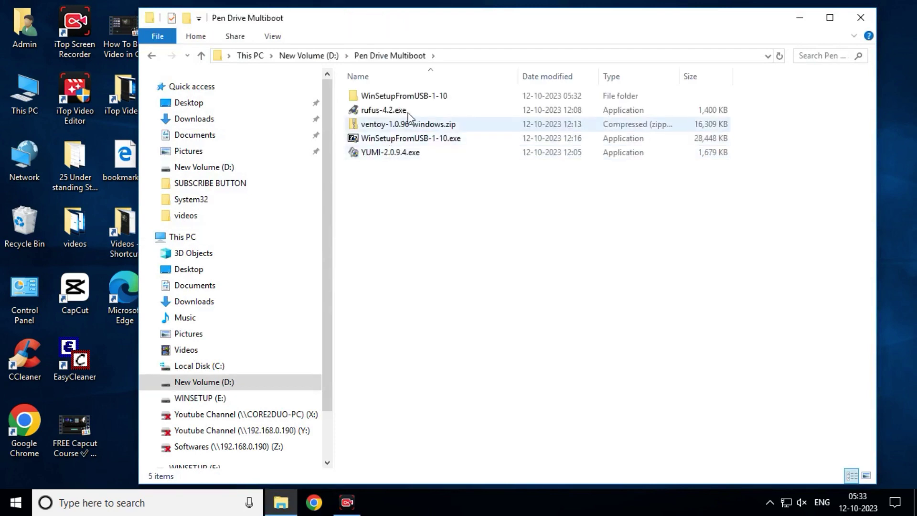
pyautogui.doubleClick(403, 96)
pyautogui.rightClick(414, 152)
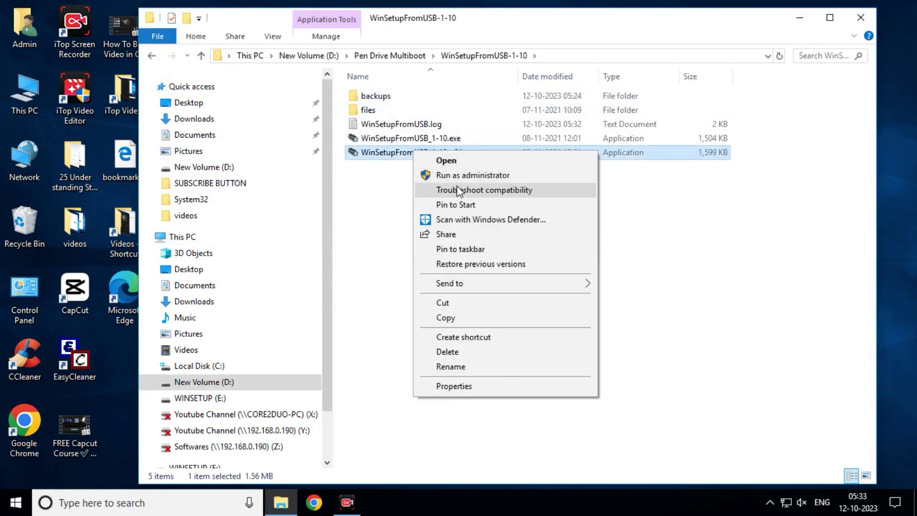
pyautogui.click(462, 176)
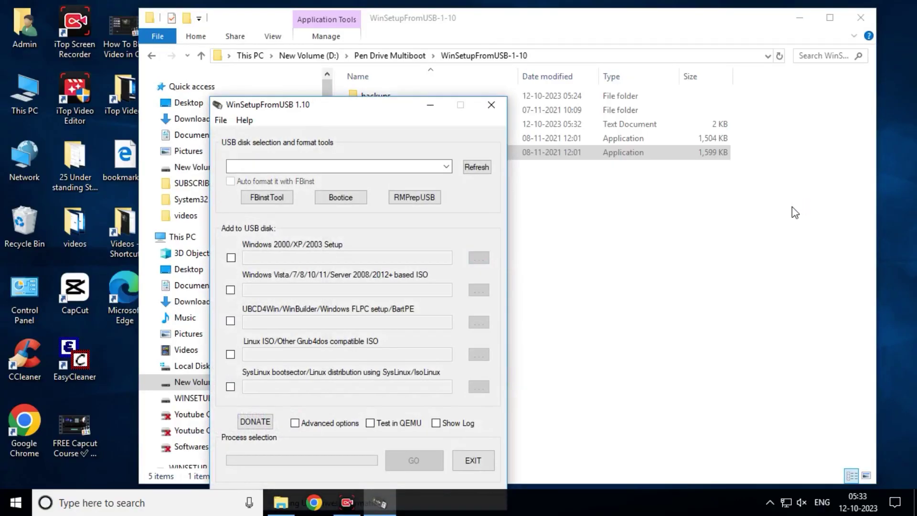
# Minimize the file browser window and move the WinSetupFromUSB window up to the middle of the desktop.
pyautogui.click(802, 19)
pyautogui.click(802, 19)
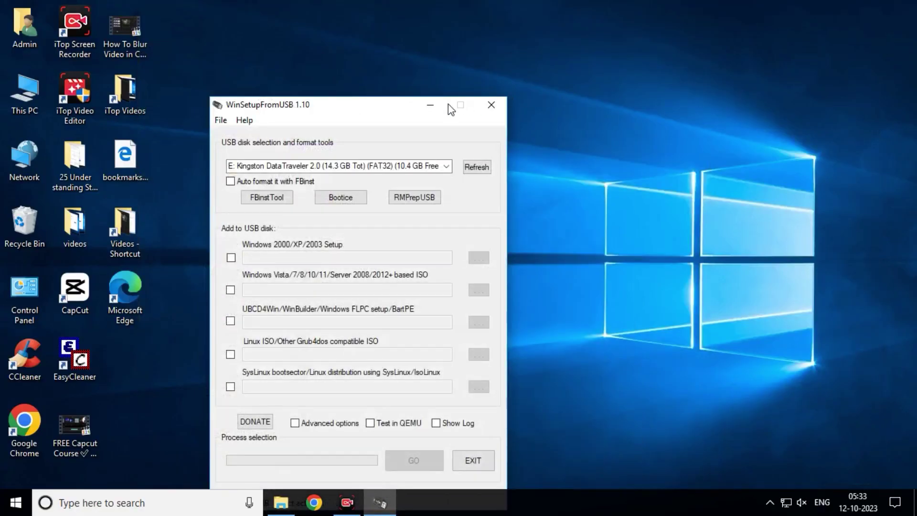
pyautogui.moveTo(380, 106); pyautogui.dragTo(494, 28)
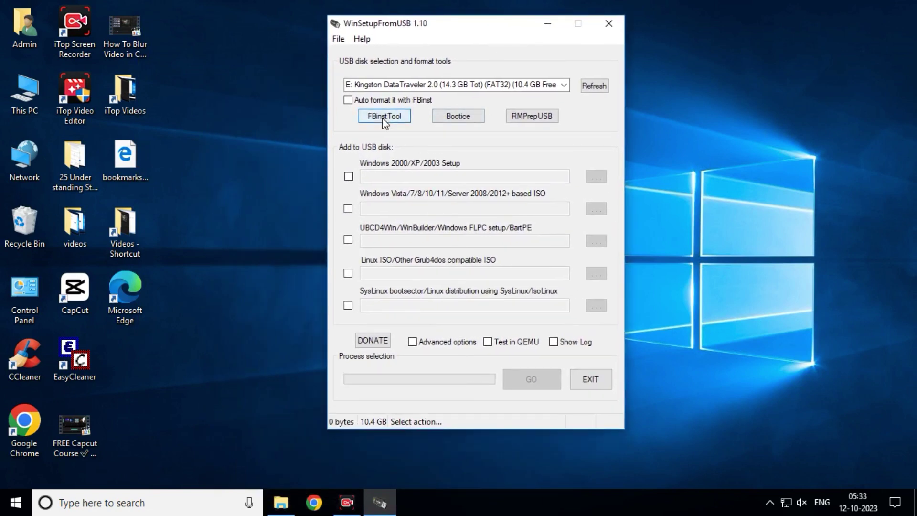
# Enable automatic FBinst formatting of the Kingston drive and add en_windows_7_AIO_sp1_x64_x86_dvd.ISO from D: as the Windows Vista/7/8/10/11 source.
pyautogui.click(350, 102)
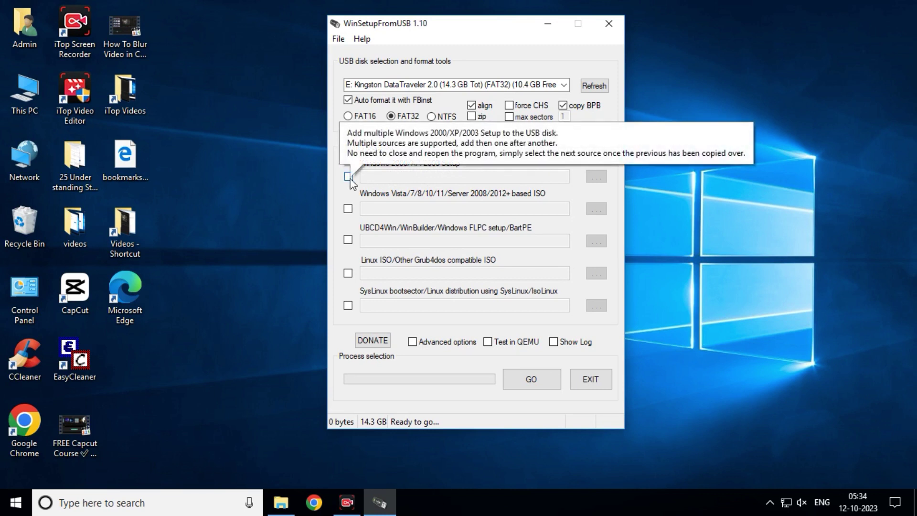
pyautogui.click(348, 208)
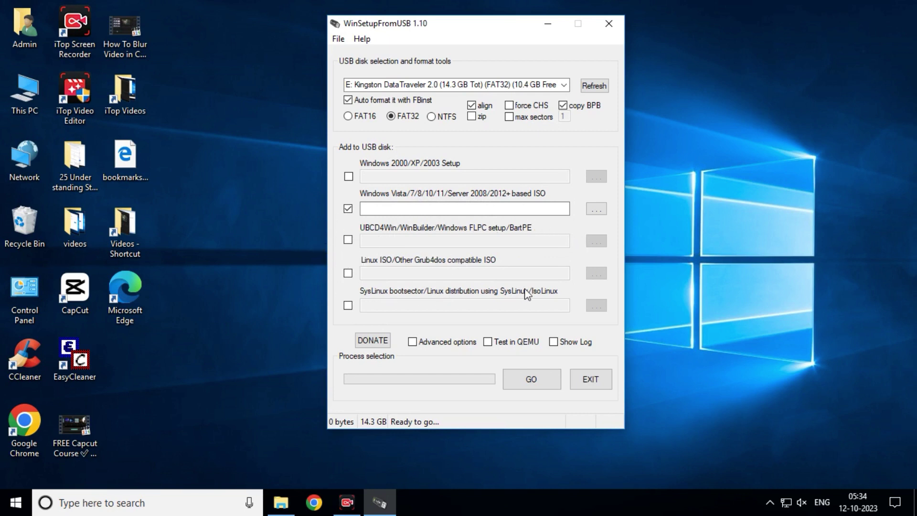
pyautogui.click(596, 209)
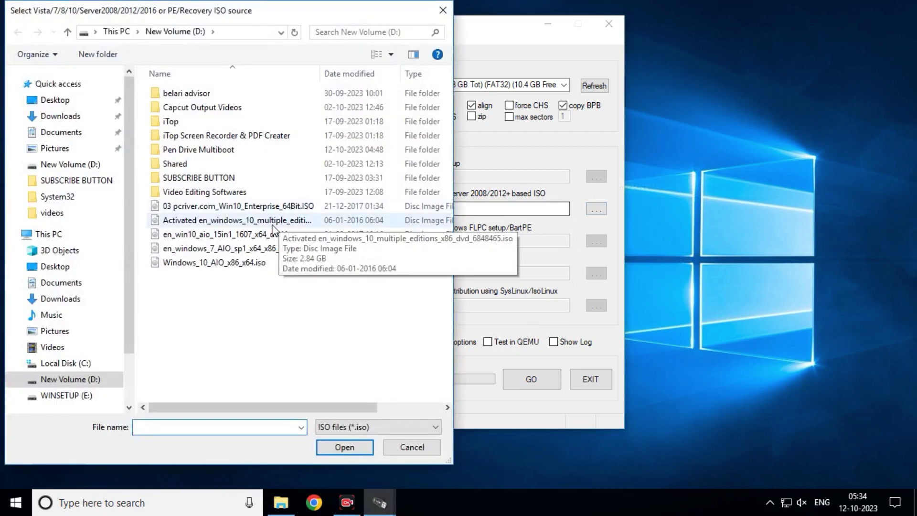
pyautogui.click(215, 249)
pyautogui.click(344, 447)
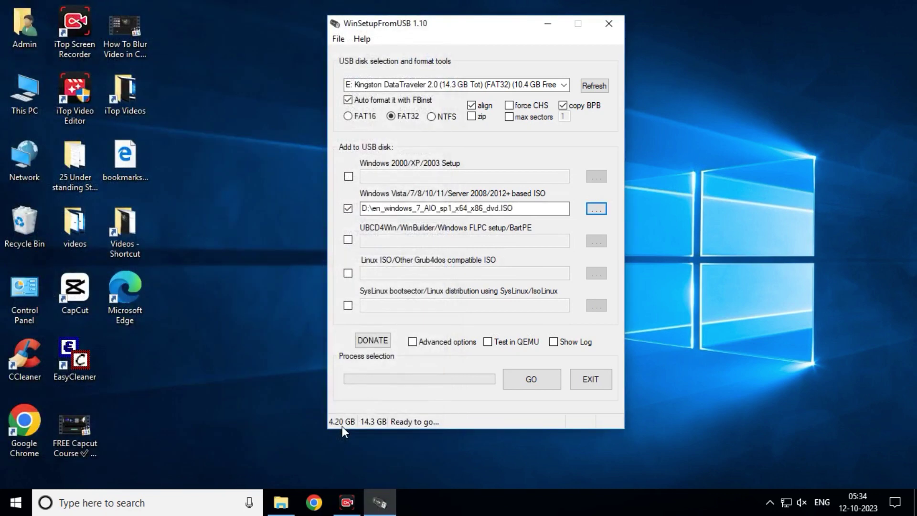
# Enable custom menu names for the Vista/7/8/Server source in the advanced options for the Windows 7 image.
pyautogui.click(412, 342)
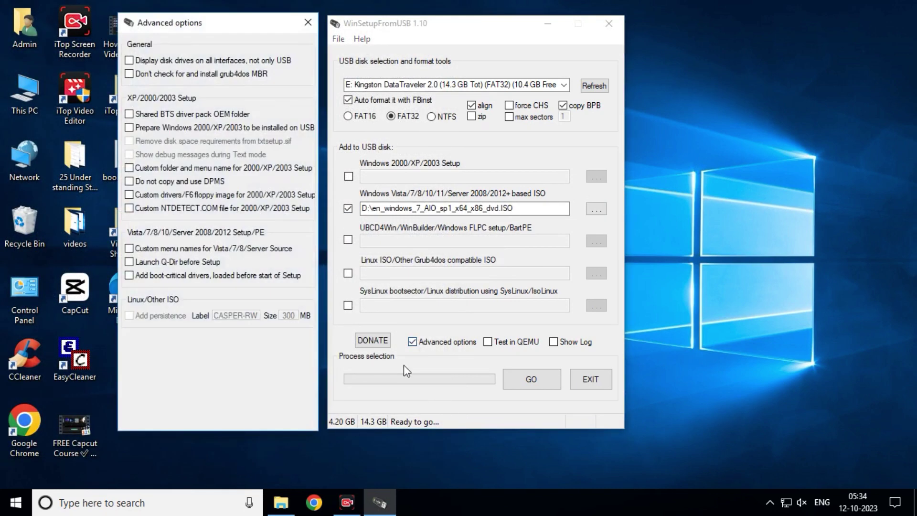
pyautogui.click(129, 248)
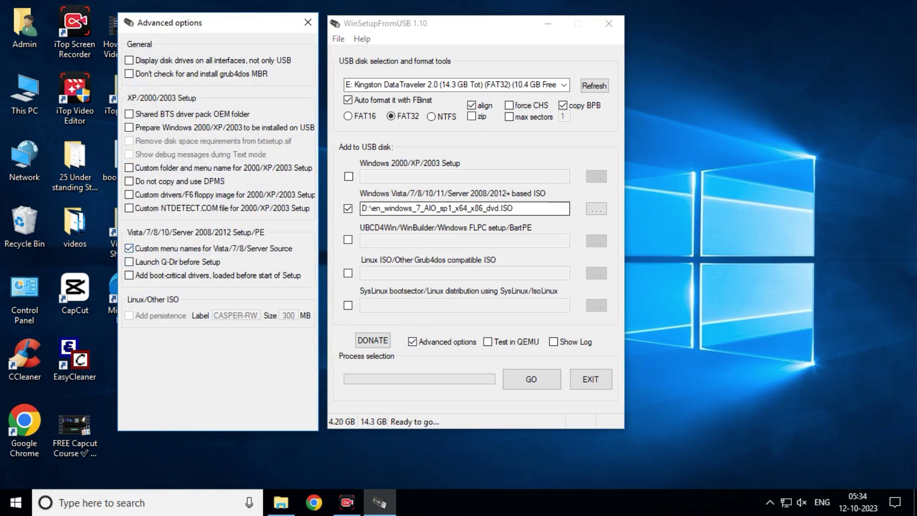
pyautogui.click(306, 22)
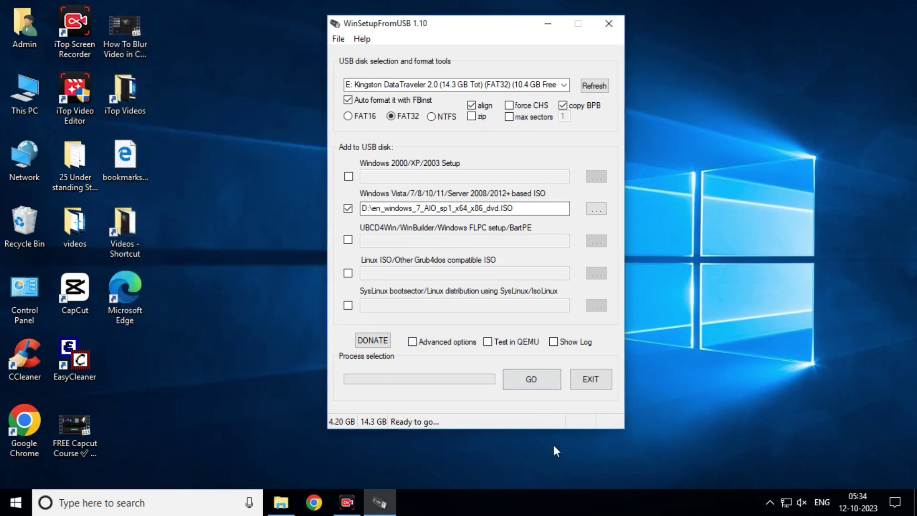
# Start writing the Windows 7 image to the USB disk, accepting the erasure and reformatting of drive E:.
pyautogui.click(542, 380)
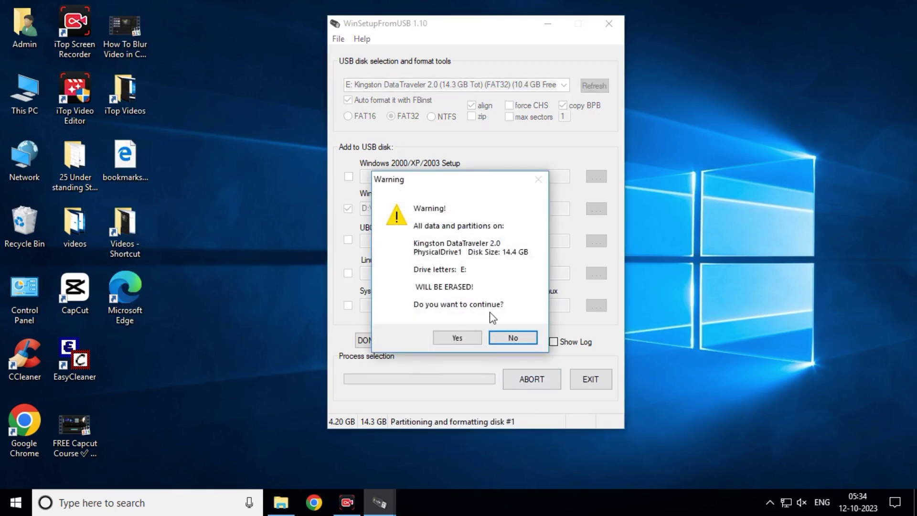
pyautogui.click(466, 342)
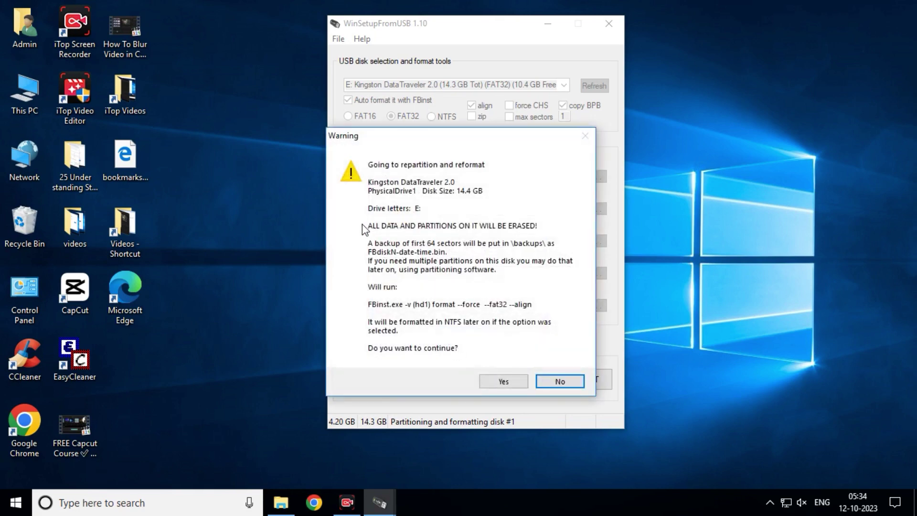
pyautogui.click(504, 381)
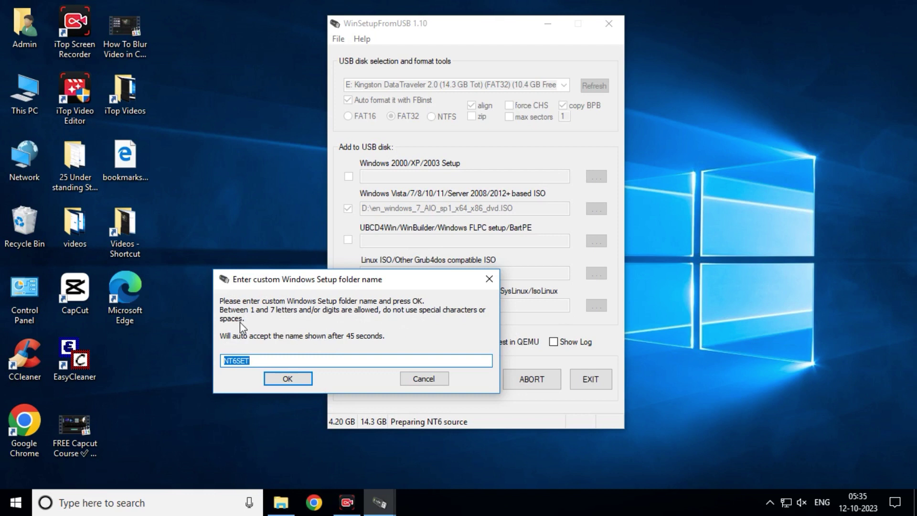
# Set the custom setup folder name to "Windows" and the boot menu name to "Windows 7", and let the writing run.
pyautogui.write('Windows')
pyautogui.click(274, 382)
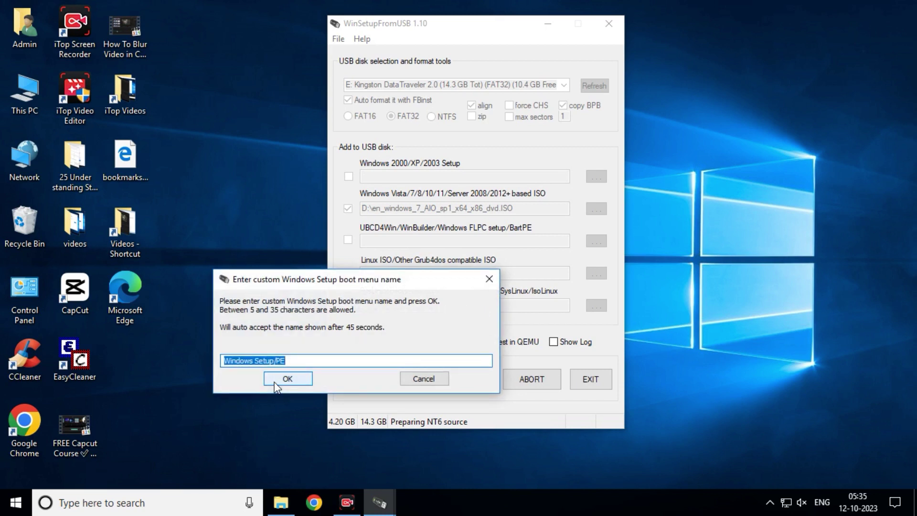
pyautogui.write('W')
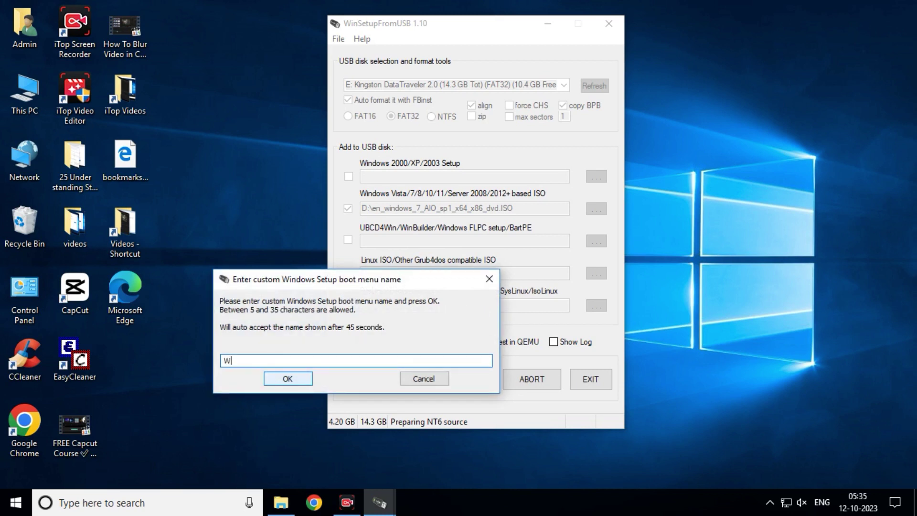
pyautogui.write('indows 7')
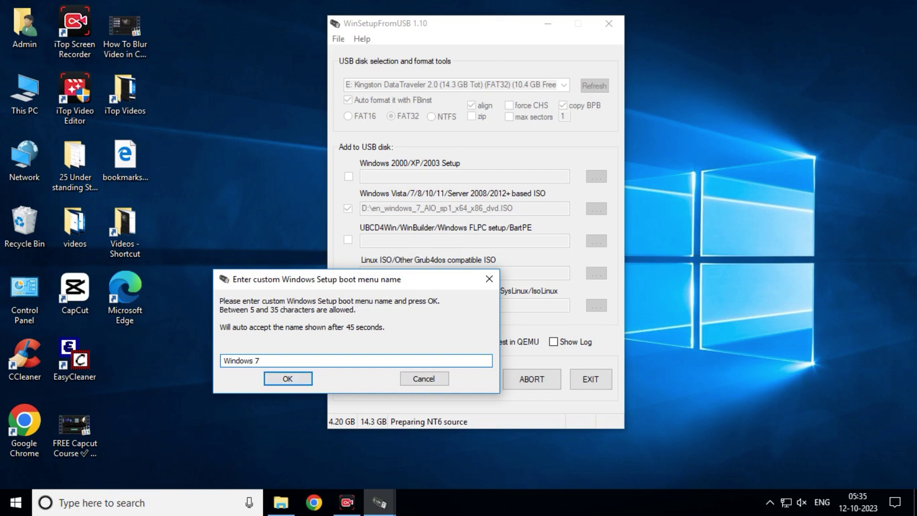
pyautogui.click(304, 380)
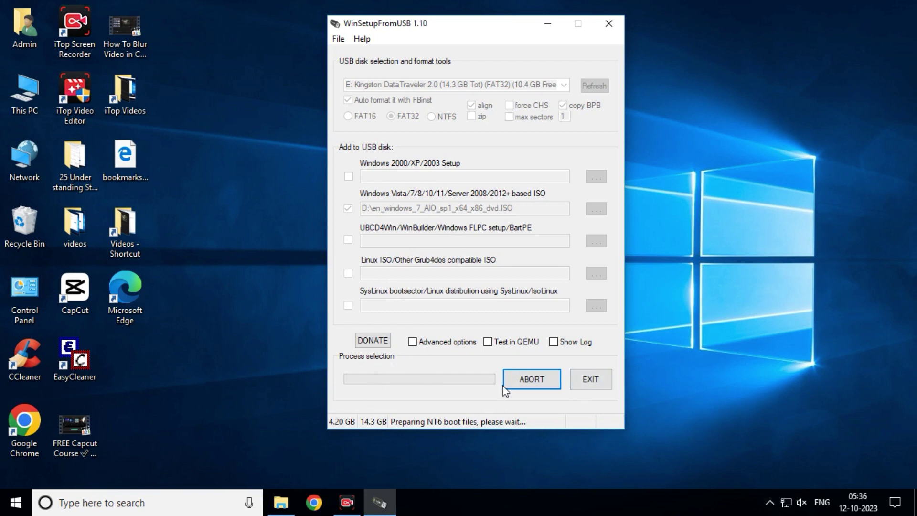
pyautogui.click(770, 502)
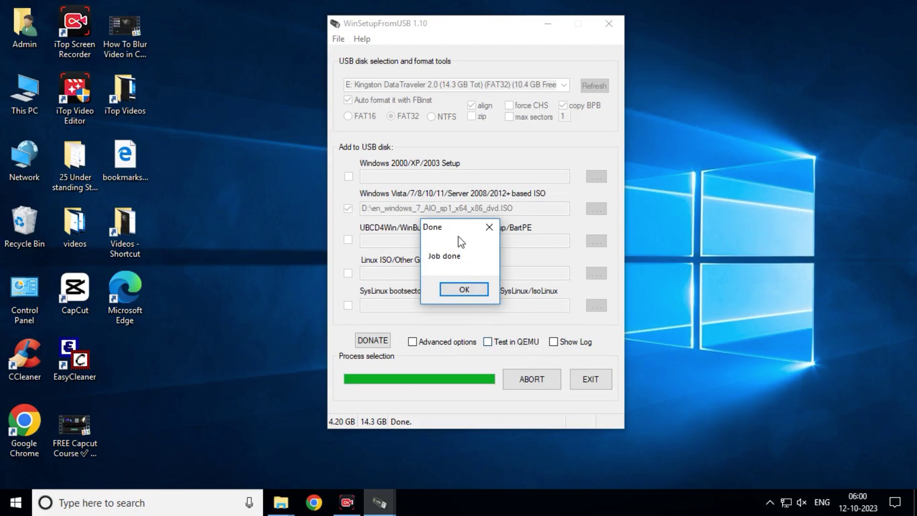
# Dismiss the completion message and add en_win10_aio_15in1_1607_x64_dvd.iso from D: as the next Windows Vista/7/8/10/11 source, without auto-formatting.
pyautogui.click(466, 288)
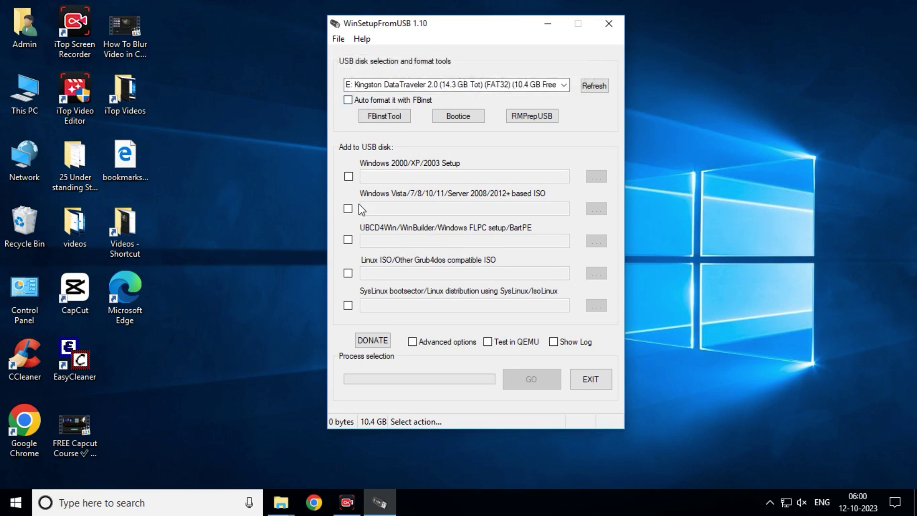
pyautogui.click(346, 210)
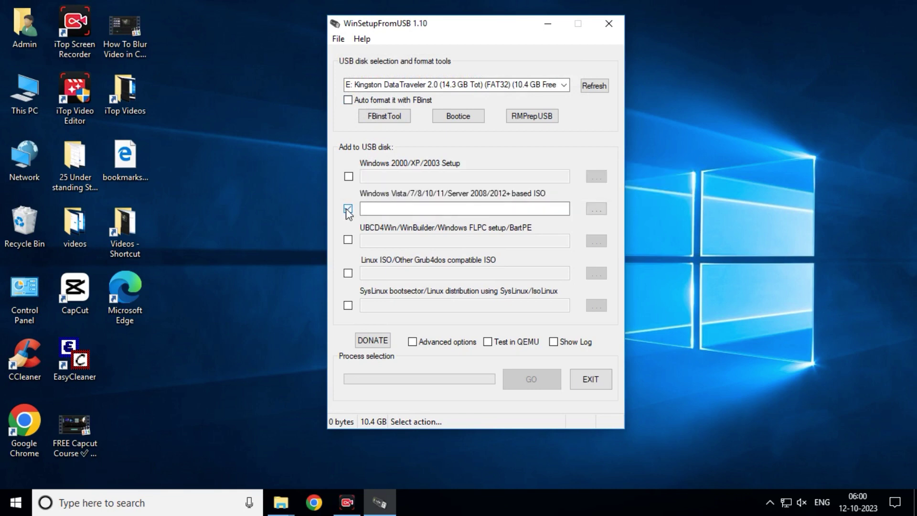
pyautogui.click(597, 209)
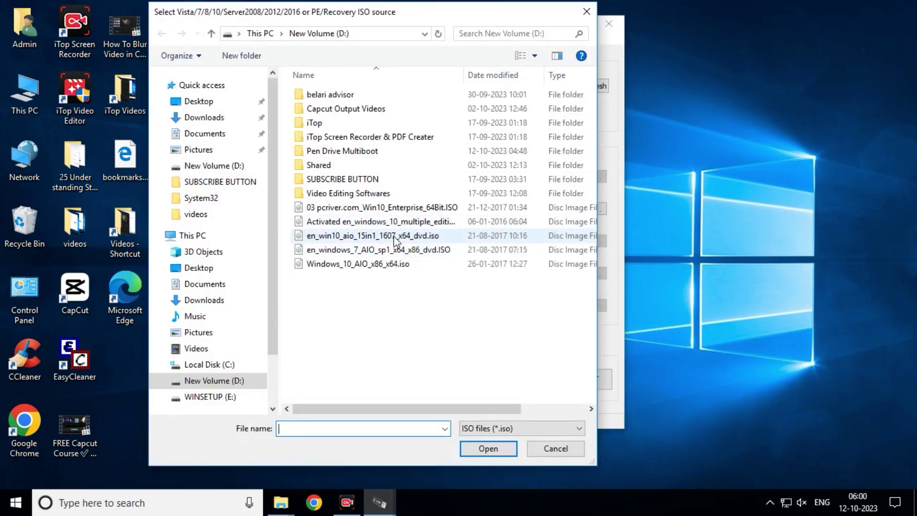
pyautogui.click(395, 238)
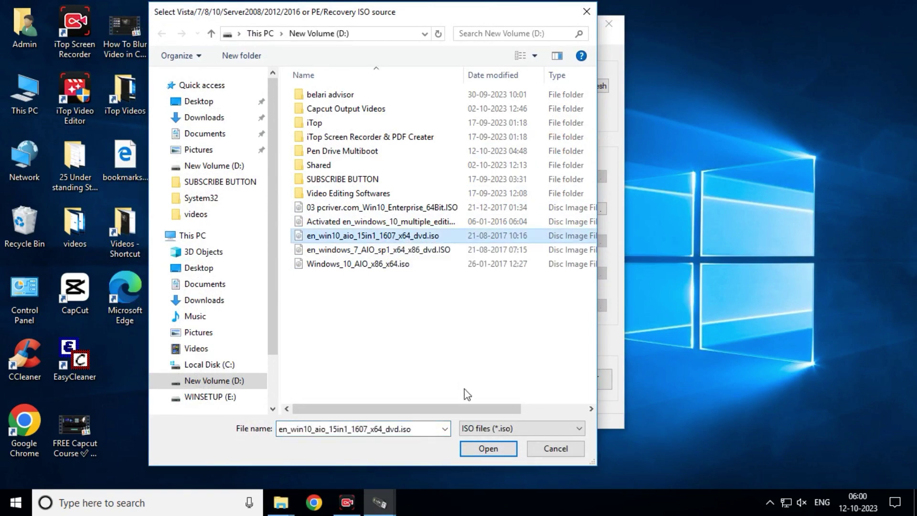
pyautogui.click(487, 447)
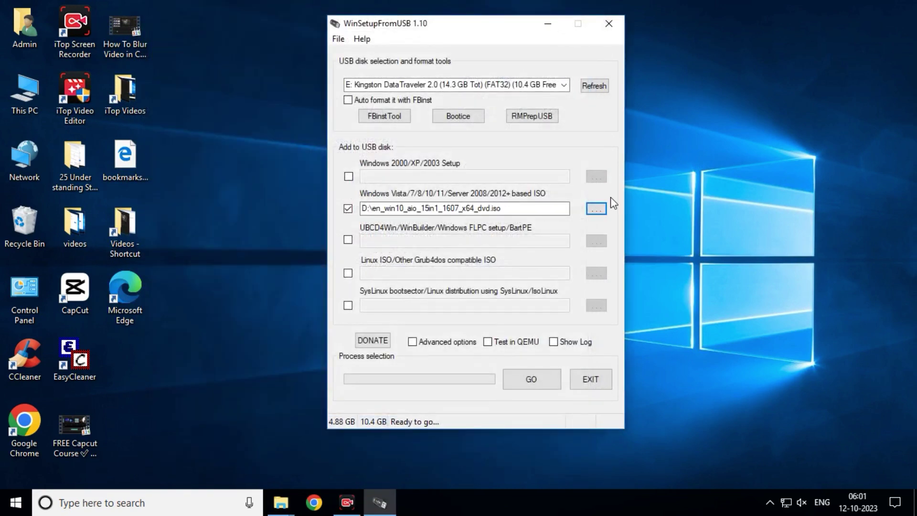
# Enable custom menu names for the Vista/7/8/Server source again and start writing the Windows 10 image to the USB disk.
pyautogui.click(412, 342)
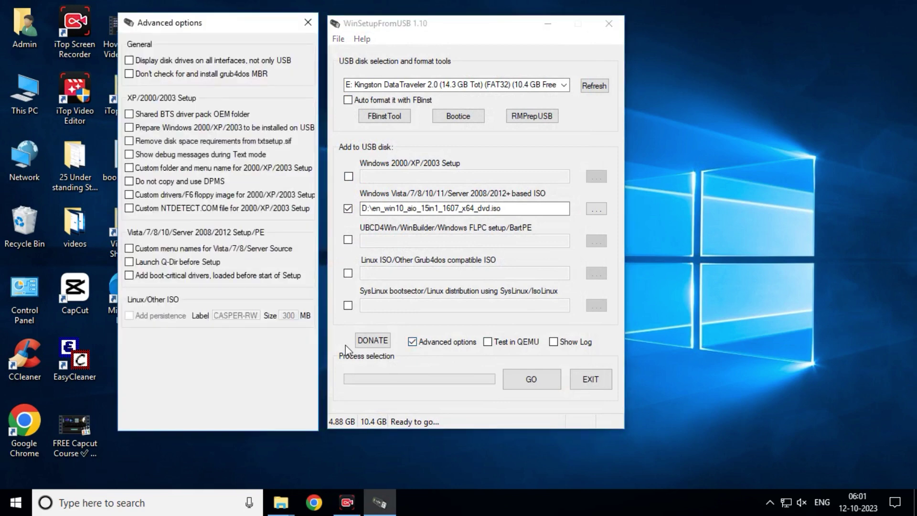
pyautogui.click(134, 250)
pyautogui.click(308, 24)
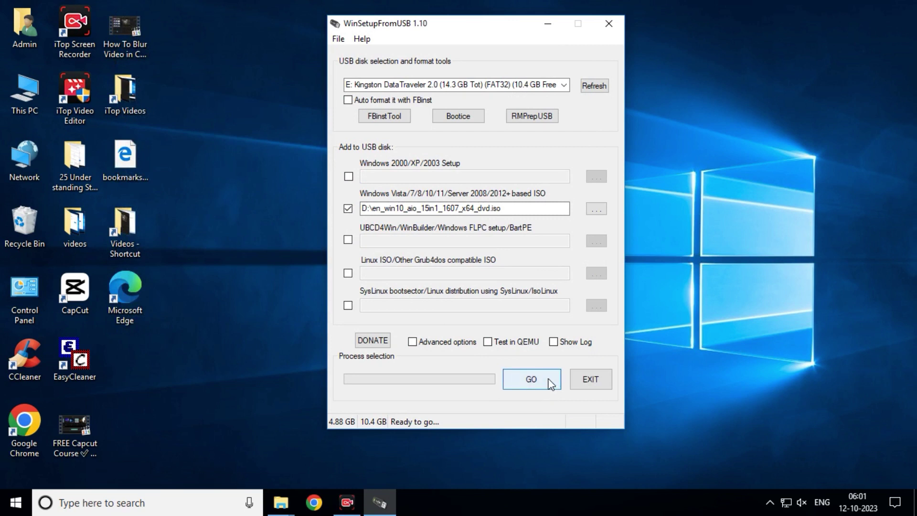
pyautogui.click(531, 379)
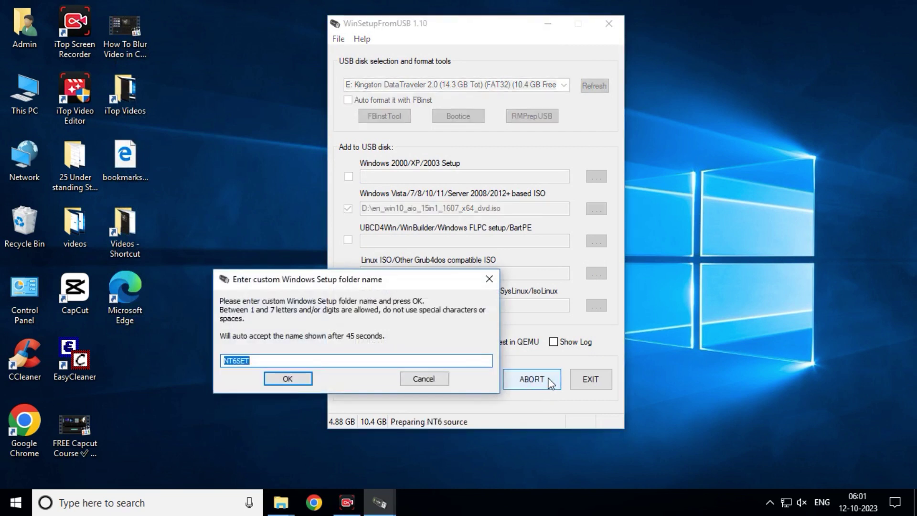
# Replace the SET ending of the setup folder name with 10, and enter a custom boot menu name starting with "Windows".
pyautogui.press('End')
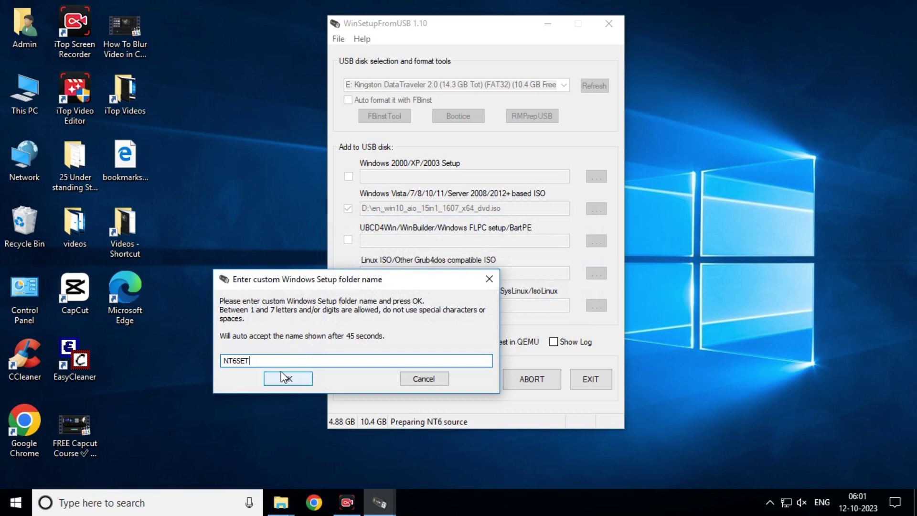
pyautogui.click(284, 379)
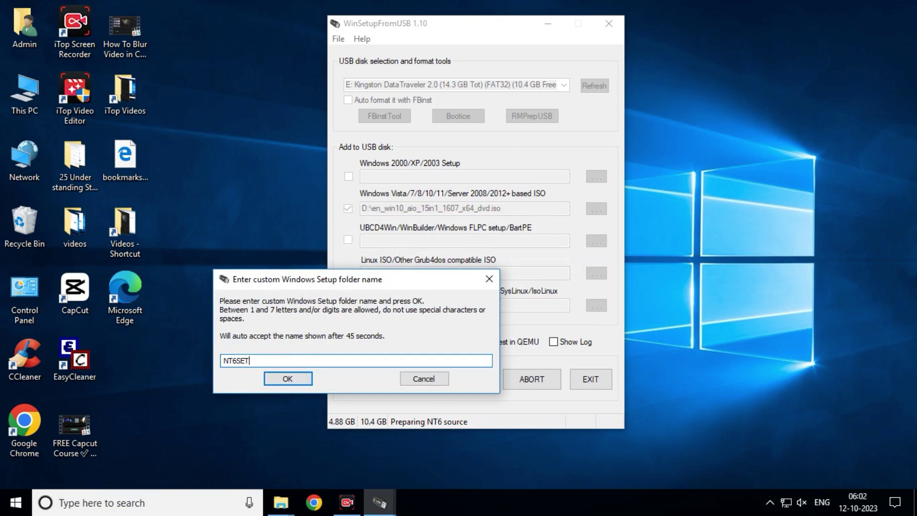
pyautogui.press('BackSpace')
pyautogui.press('BackSpace')
pyautogui.press('BackSpace')
pyautogui.write('10')
pyautogui.click(301, 380)
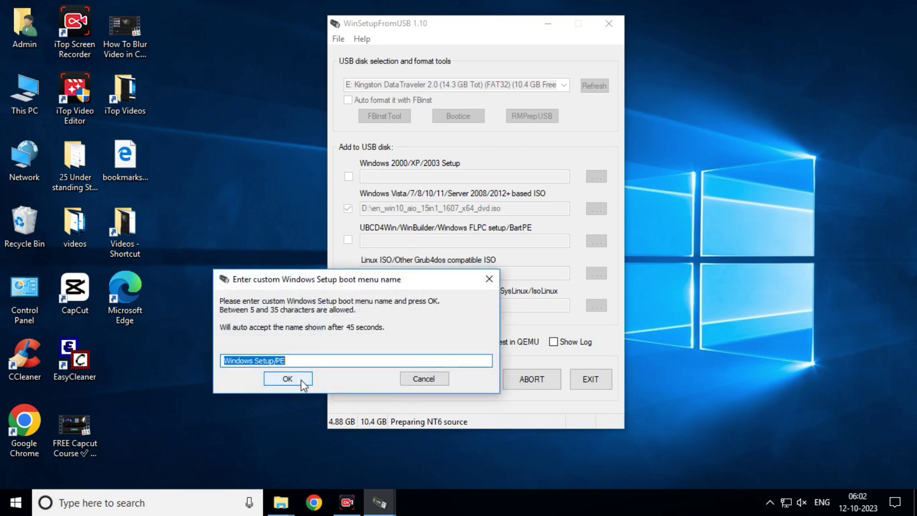
pyautogui.click(301, 380)
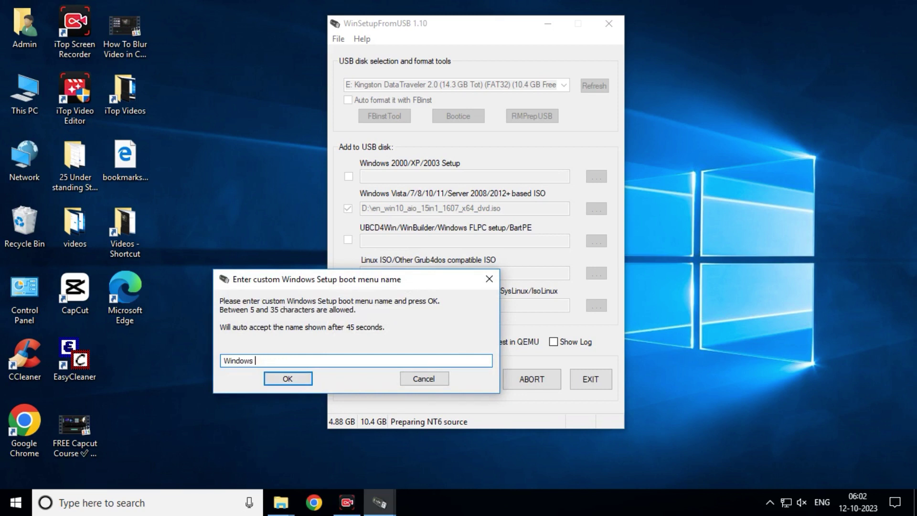
pyautogui.click(288, 378)
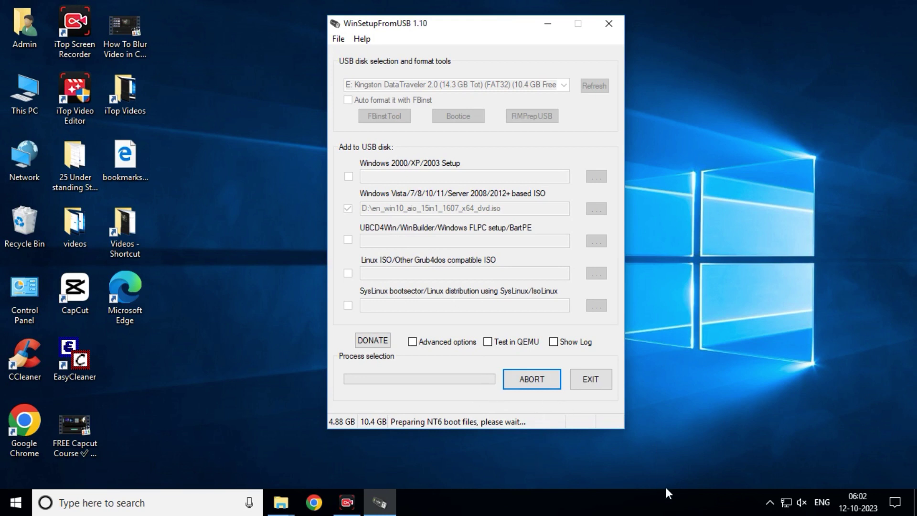
pyautogui.click(770, 509)
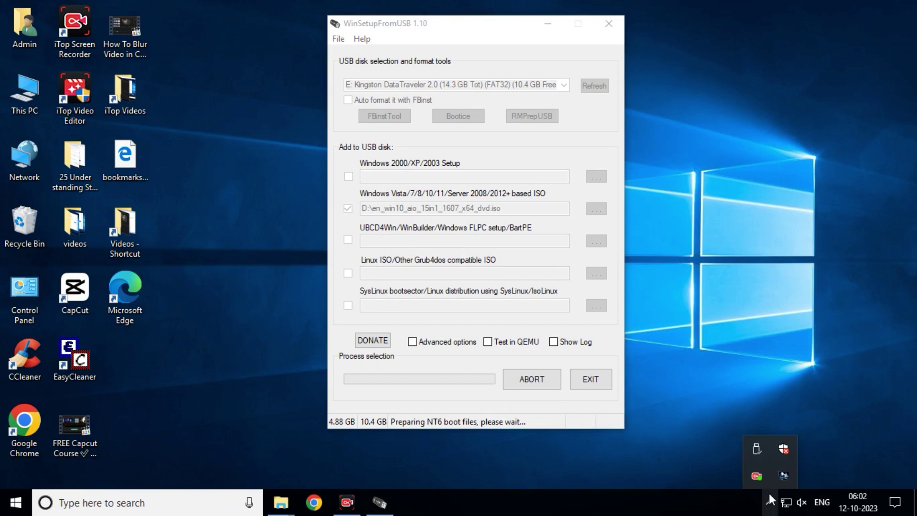
pyautogui.click(757, 477)
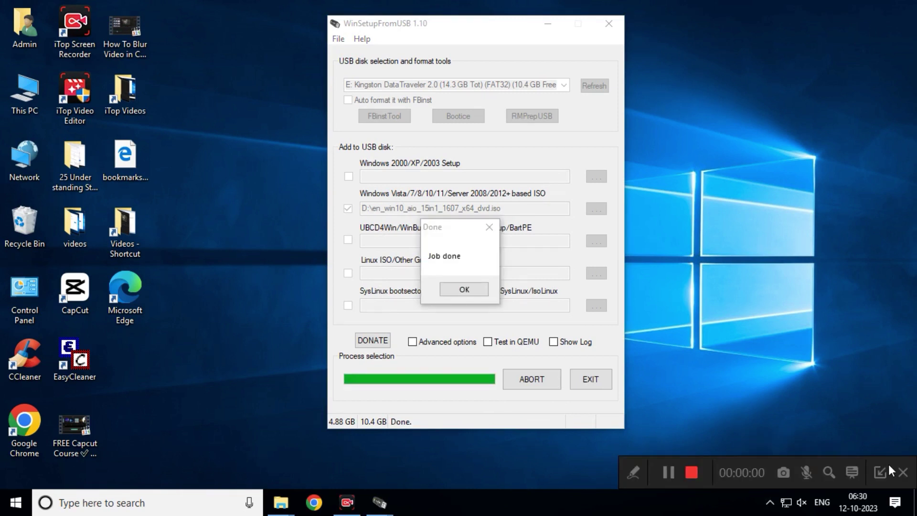
pyautogui.click(888, 465)
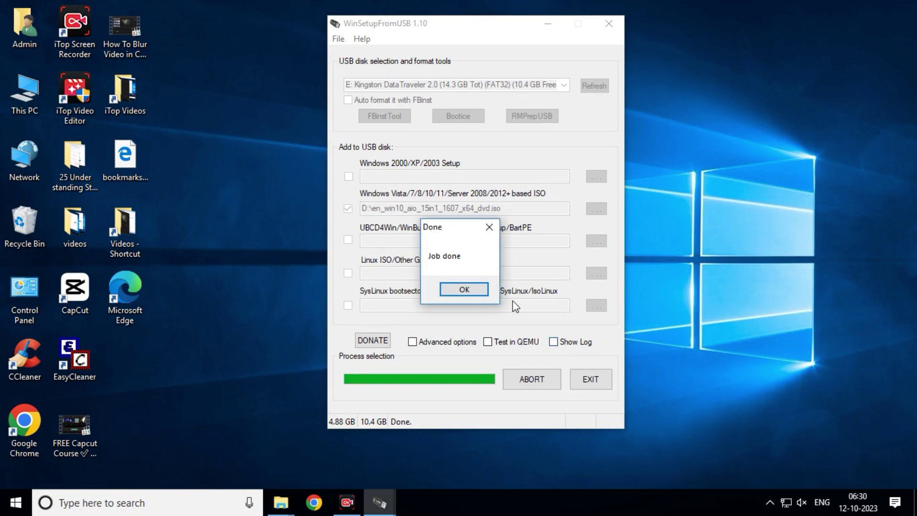
# Dismiss the completion message and exit WinSetupFromUSB.
pyautogui.click(485, 289)
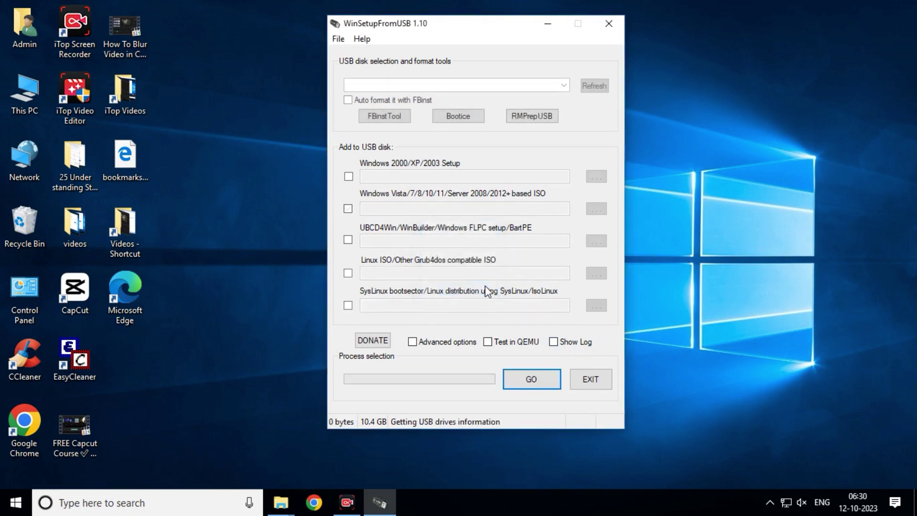
pyautogui.click(591, 380)
# Switch to File Explorer and examine the WINSETUP (E:) drive's contents, then return to This PC.
pyautogui.doubleClick(38, 102)
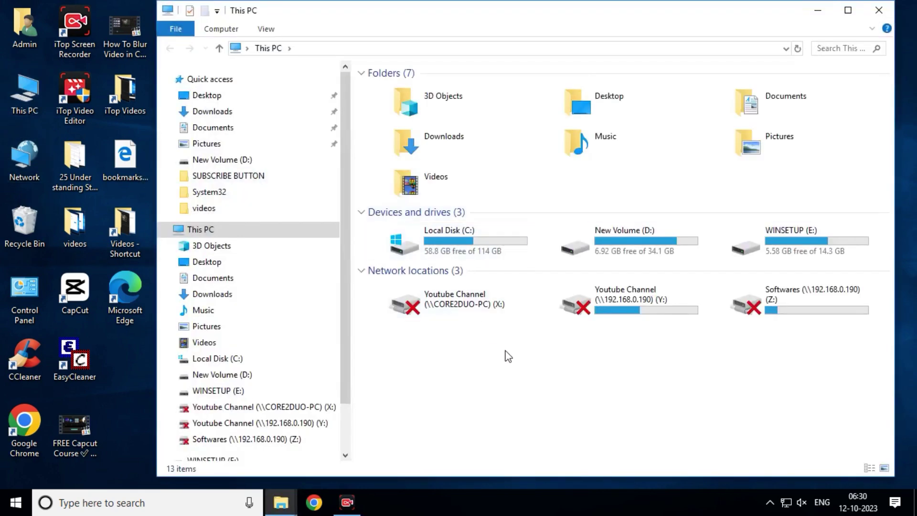
pyautogui.click(792, 245)
pyautogui.rightClick(794, 249)
pyautogui.click(767, 477)
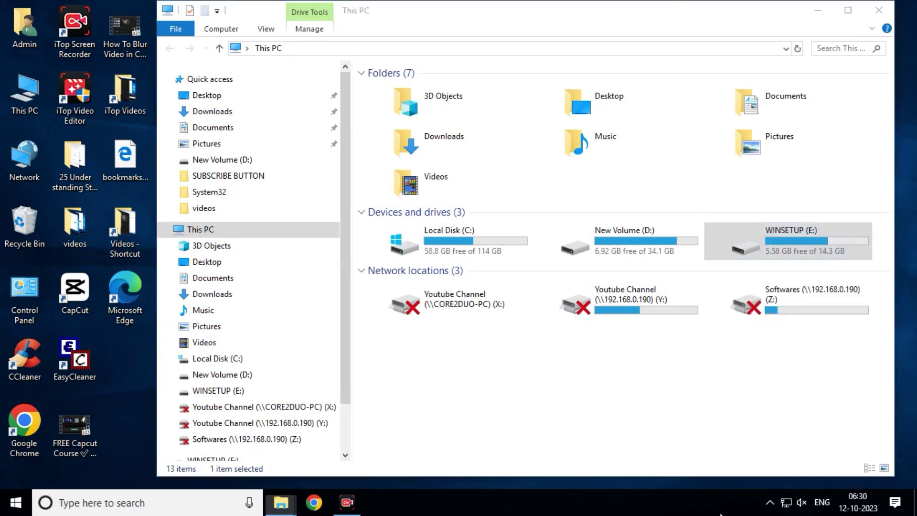
pyautogui.click(770, 502)
pyautogui.click(215, 390)
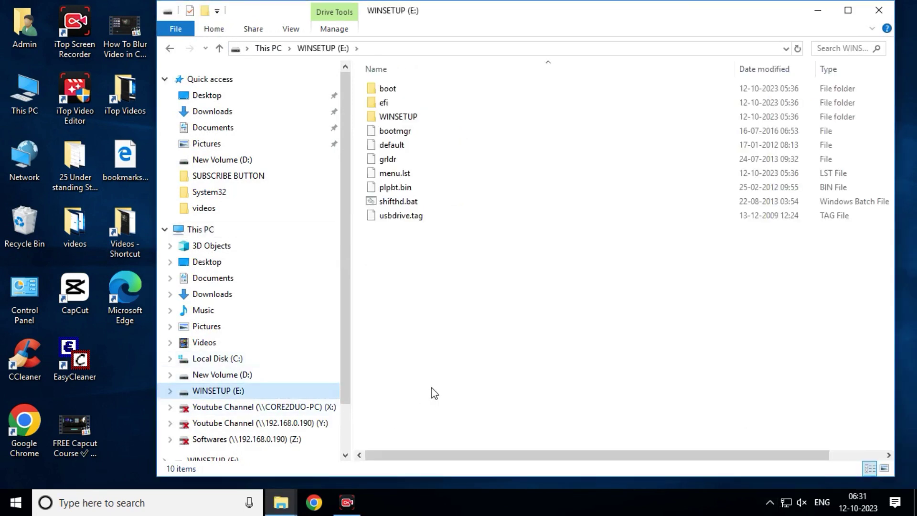
pyautogui.click(201, 229)
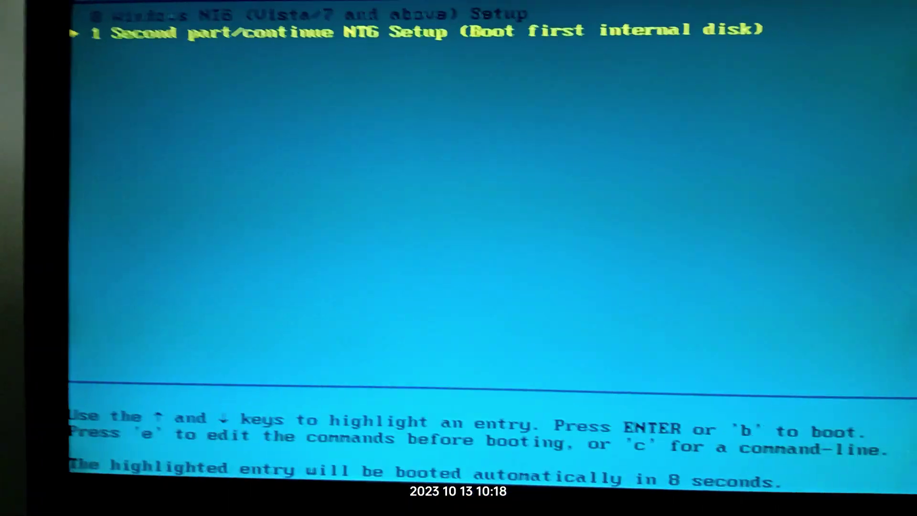
# Boot the Windows NT6 (Vista/7 and above) Setup entry and start the Windows 7 [EMS Enabled] installer from the boot manager.
pyautogui.press('Up')
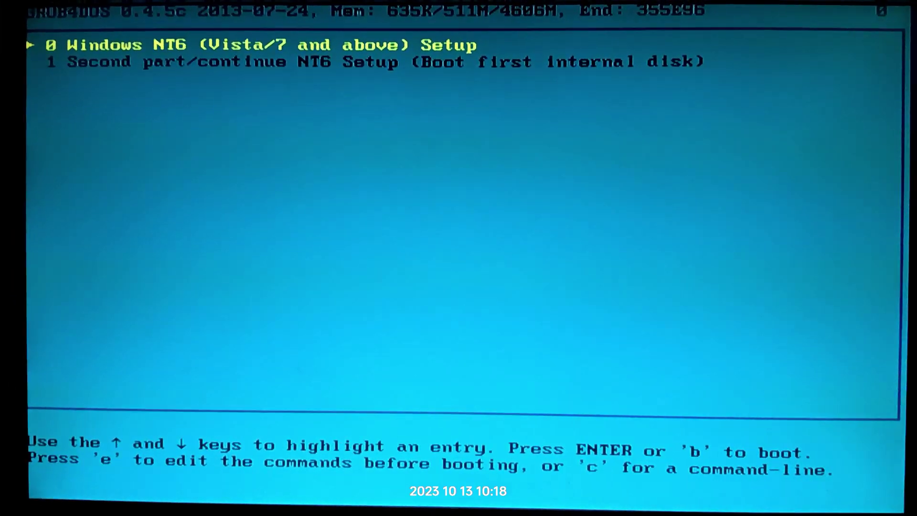
pyautogui.press('Return')
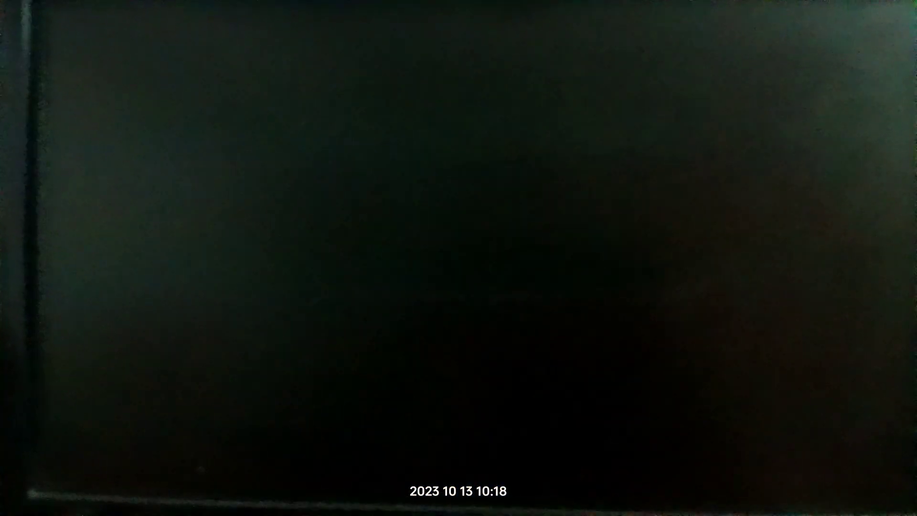
pyautogui.press('Down')
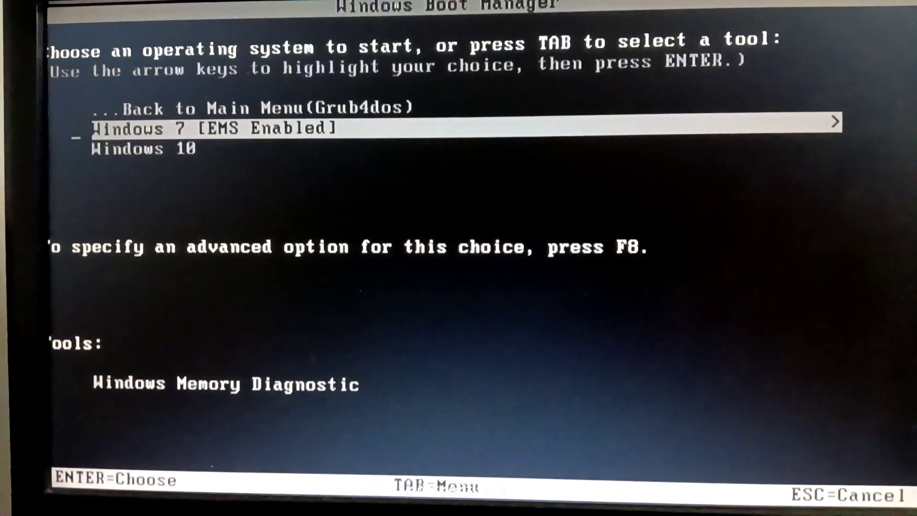
pyautogui.press('Down')
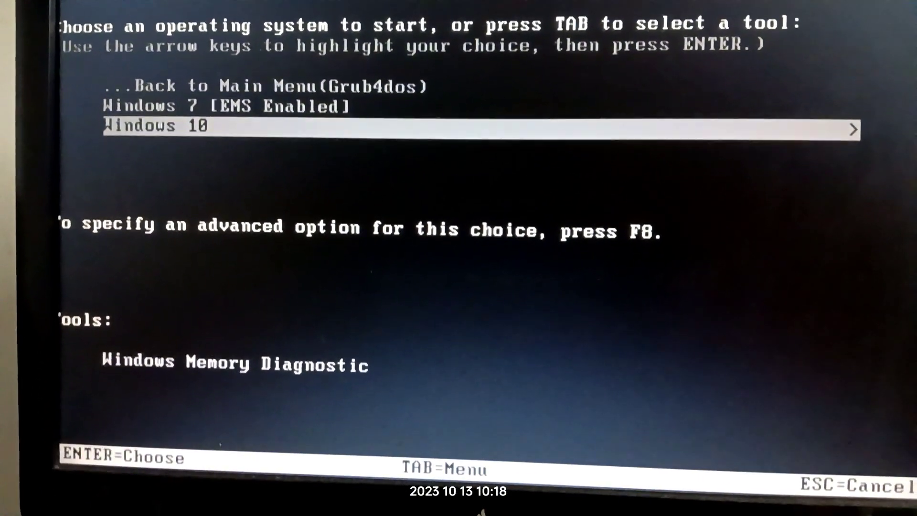
pyautogui.press('Up')
pyautogui.press('Return')
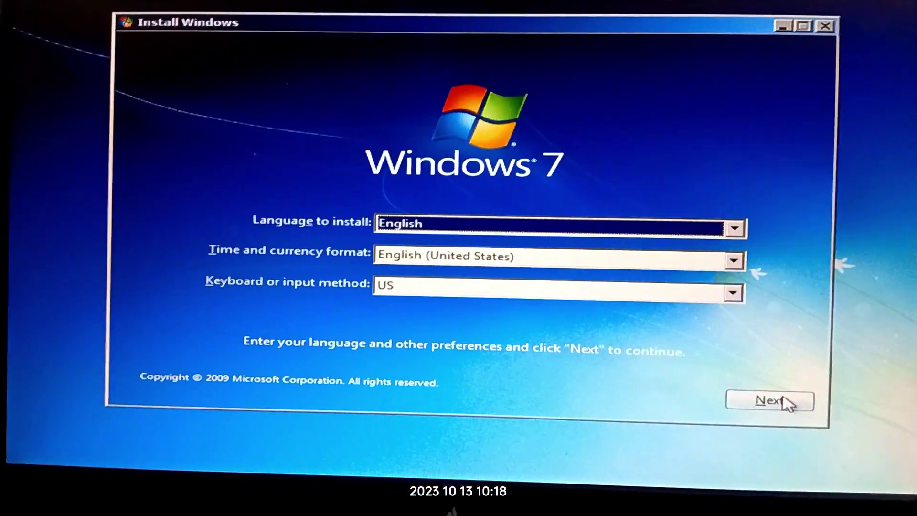
# Close Windows 7 setup and confirm cancelling the installation.
pyautogui.click(828, 23)
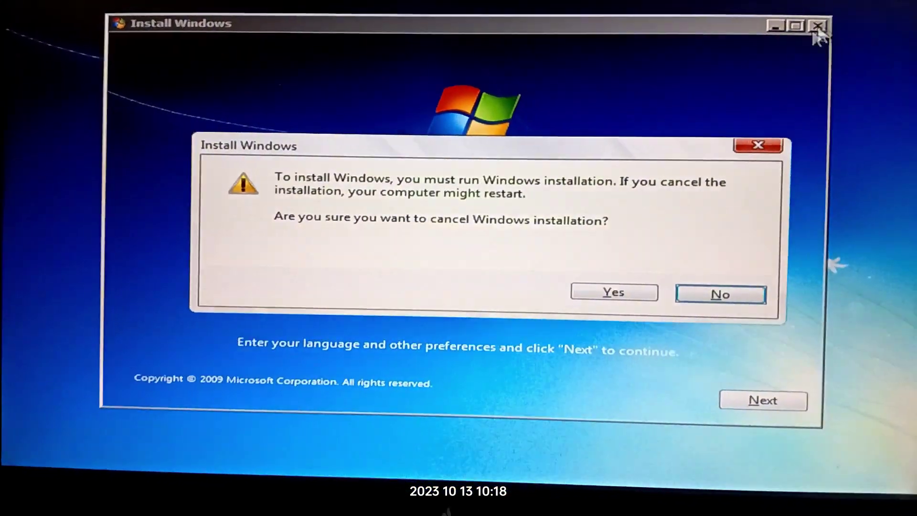
pyautogui.click(609, 292)
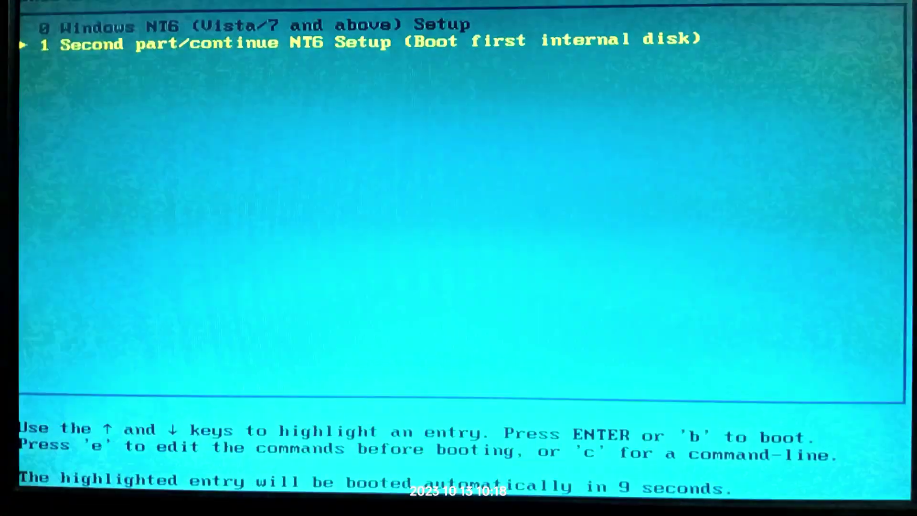
# Boot the Windows NT6 (Vista/7 and above) Setup entry again and start the Windows 10 installer from the boot manager.
pyautogui.press('Up')
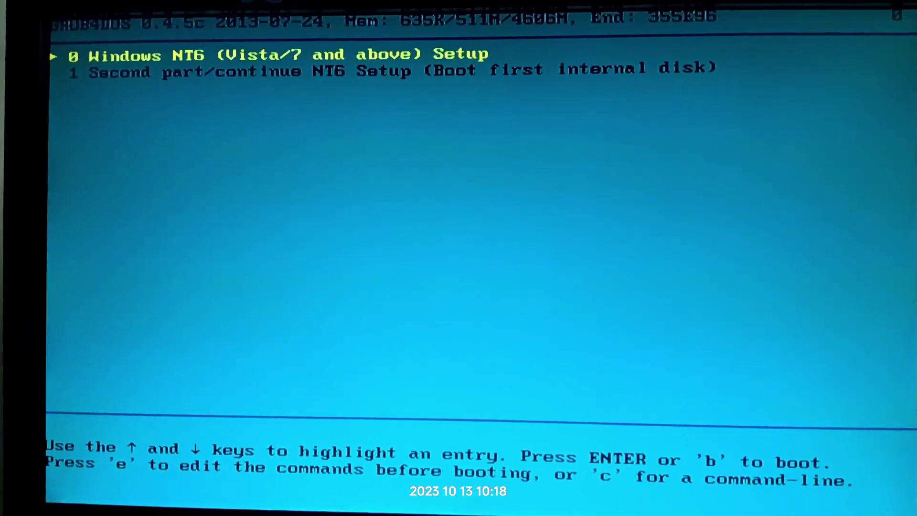
pyautogui.press('Return')
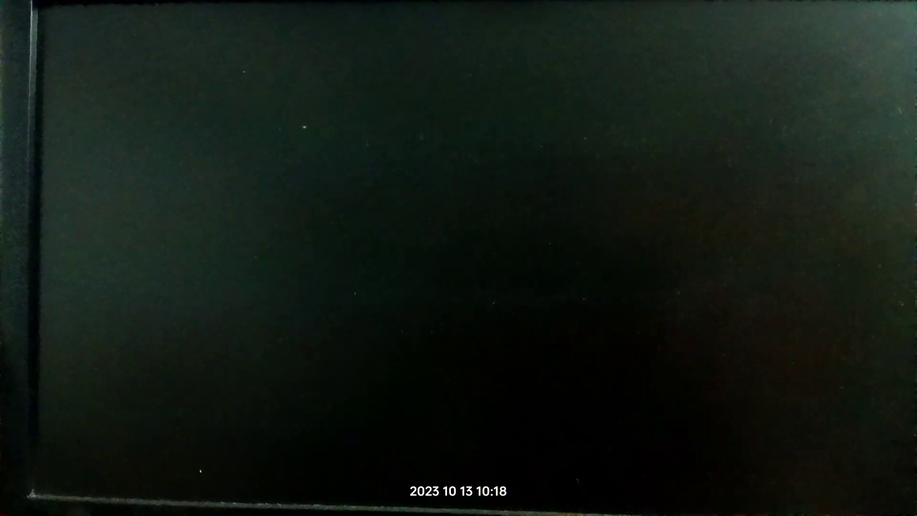
pyautogui.press('Down')
pyautogui.press('Down')
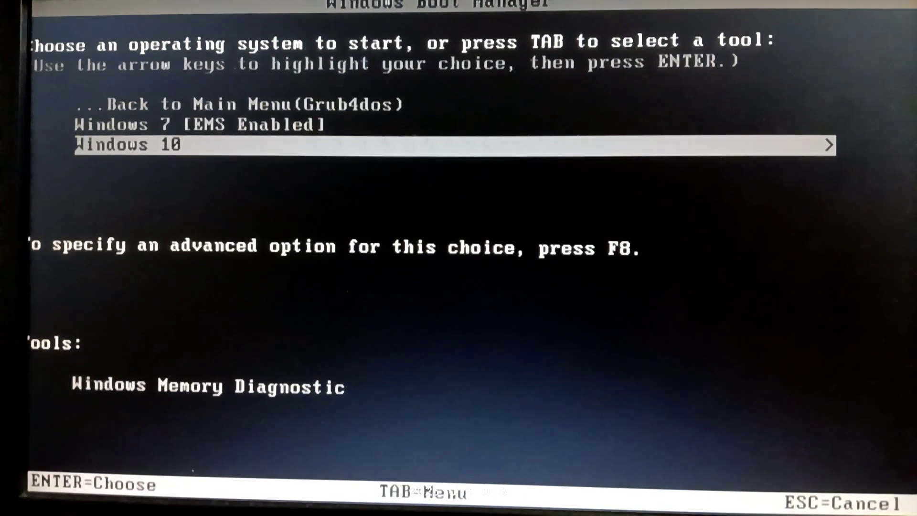
pyautogui.press('Return')
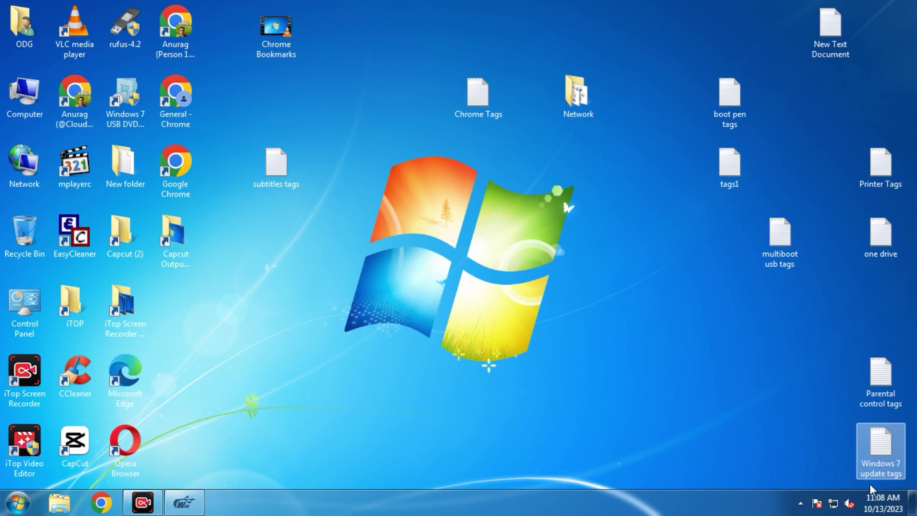
# Switch to WinUSB and choose the H:\ WINSETUP FAT32 drive as the target USB drive.
pyautogui.click(196, 510)
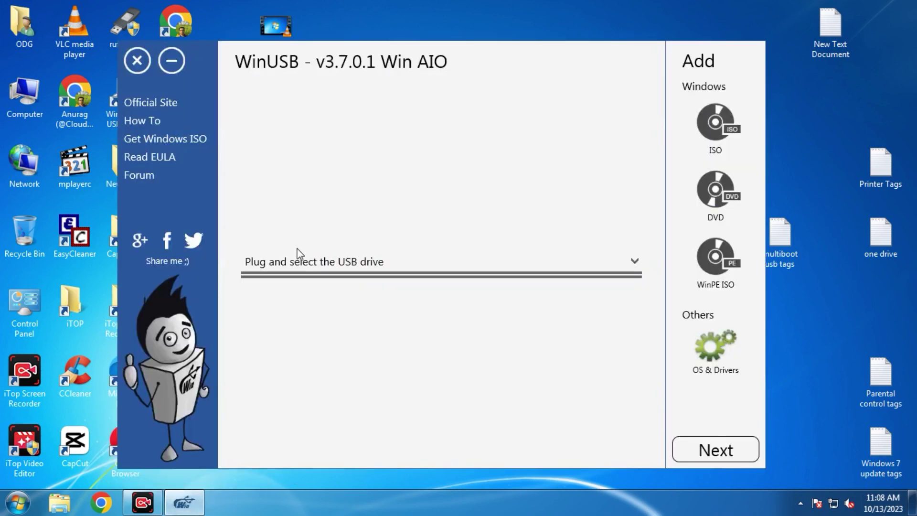
pyautogui.click(365, 265)
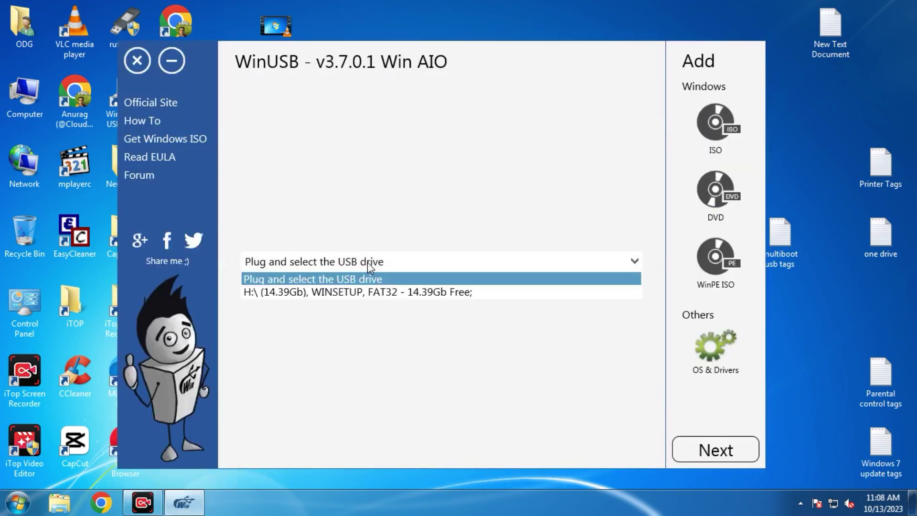
pyautogui.click(340, 290)
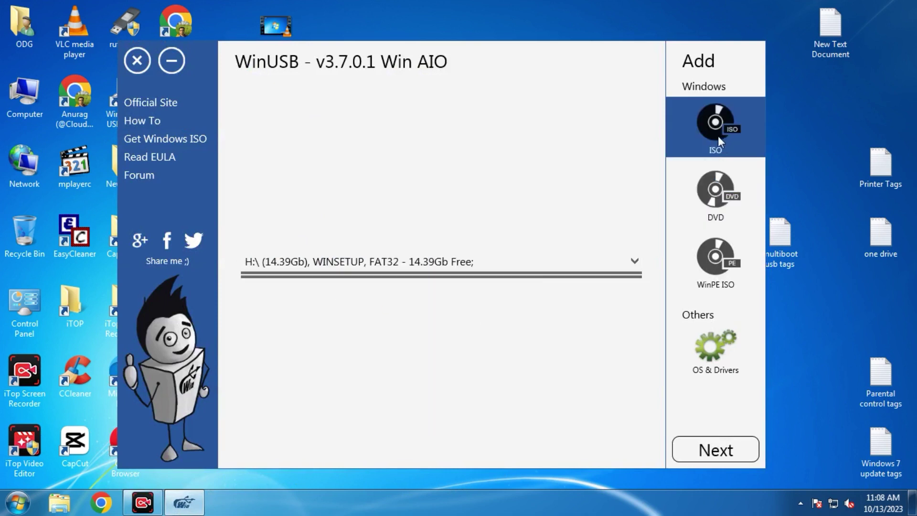
# Add the Windows ISO file en_windows_7_AIO_sp1_x64_x86_dvd from New Volume (G:).
pyautogui.click(710, 120)
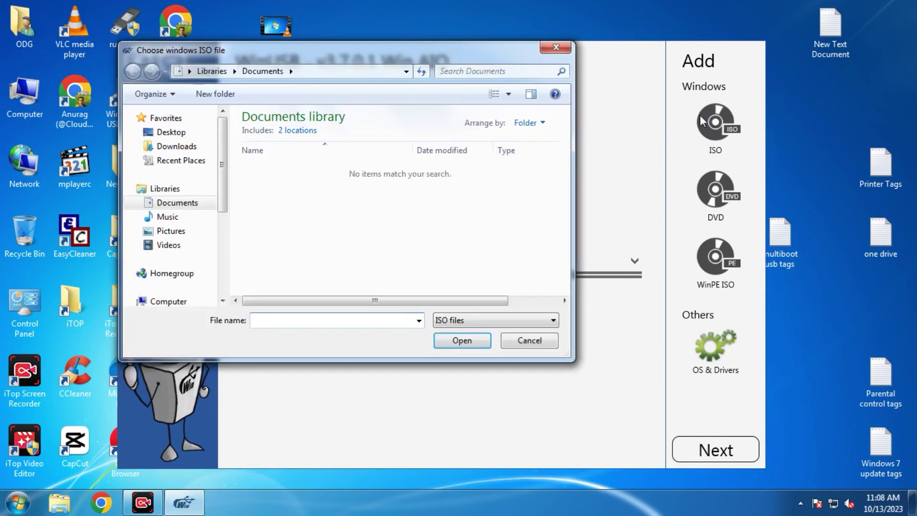
pyautogui.scroll(-4, 226, 230)
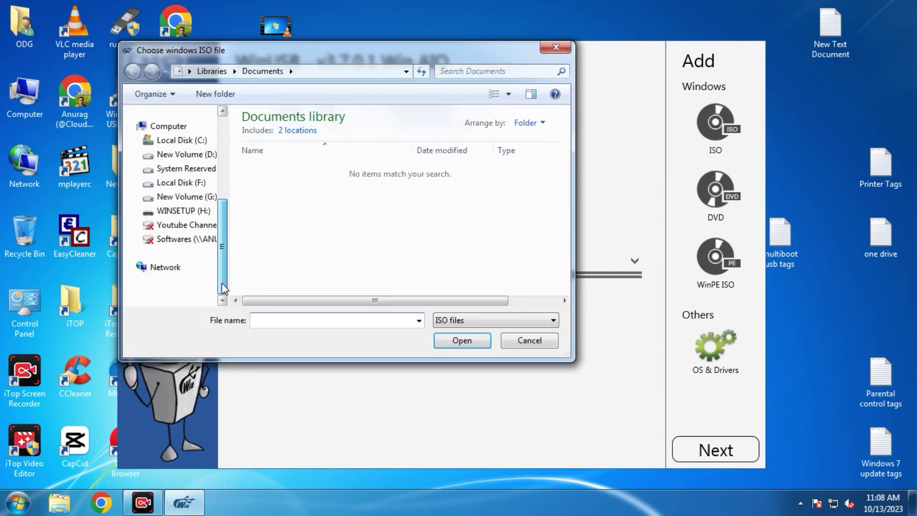
pyautogui.scroll(1, 206, 201)
pyautogui.click(196, 185)
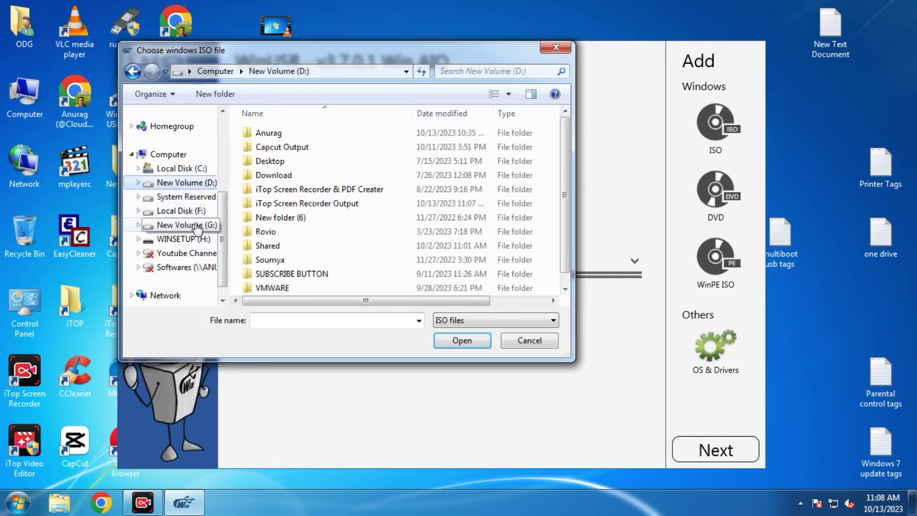
pyautogui.click(193, 225)
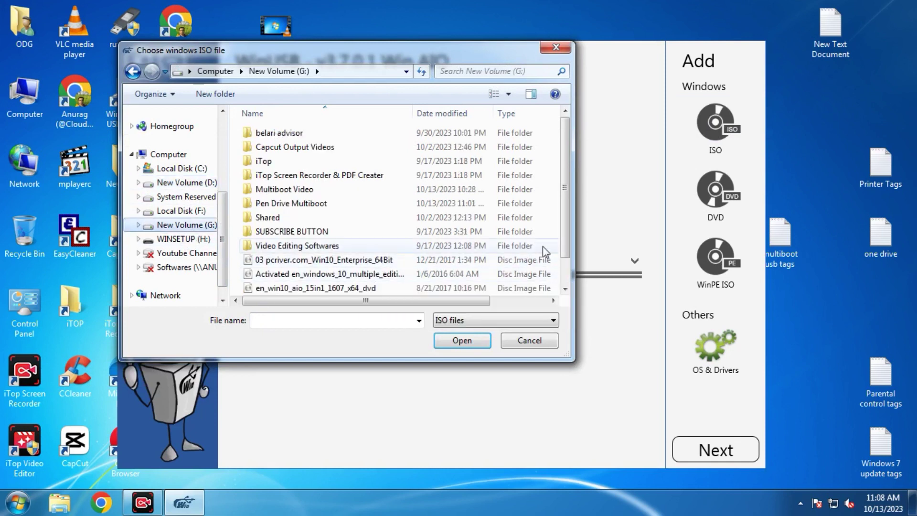
pyautogui.scroll(-1, 566, 213)
pyautogui.click(306, 273)
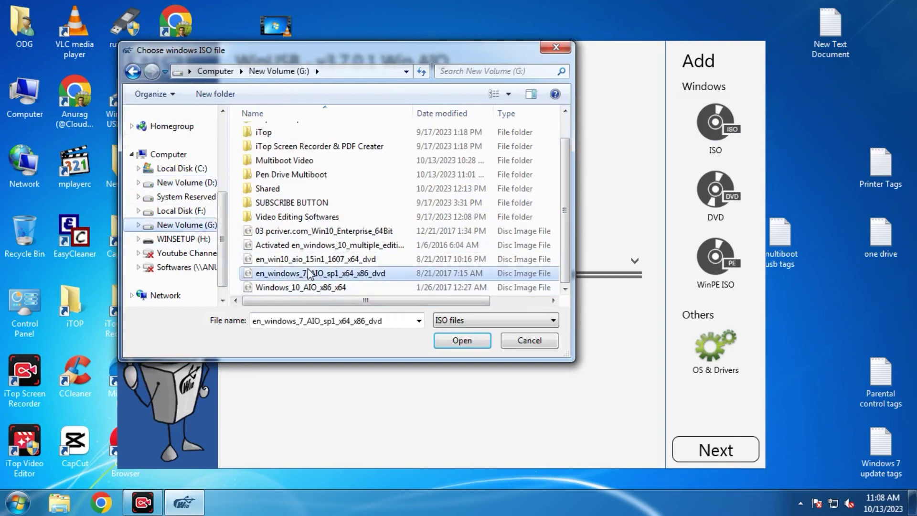
pyautogui.click(459, 342)
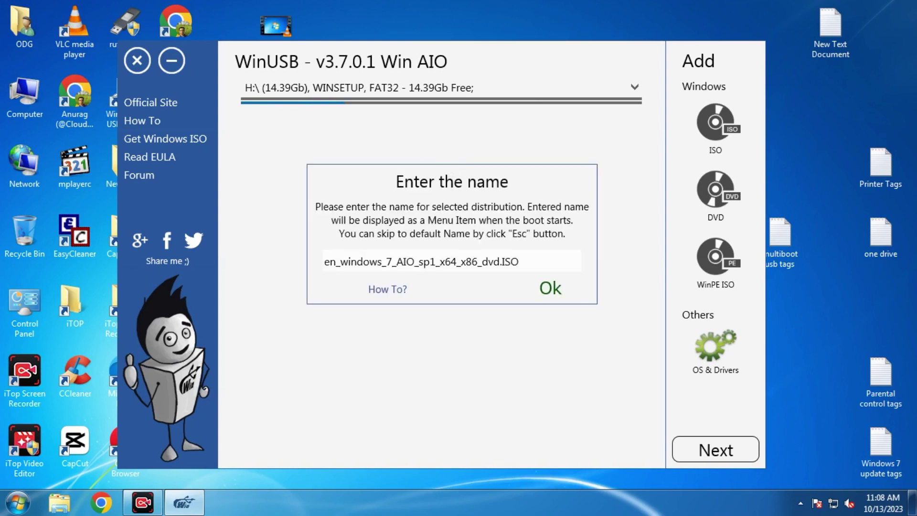
# Shorten the distribution's boot menu name to Windows_7_AIO and accept it.
pyautogui.hotkey('ctrl', 'Left')
pyautogui.hotkey('ctrl', 'Left')
pyautogui.hotkey('ctrl', 'Left')
pyautogui.hotkey('ctrl', 'shift', 'Right')
pyautogui.hotkey('ctrl', 'shift', 'Right')
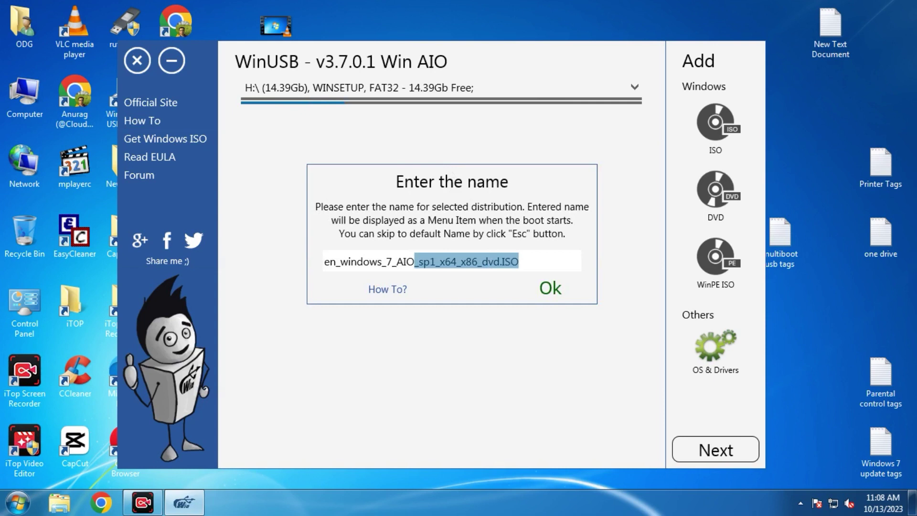
pyautogui.press('BackSpace')
pyautogui.hotkey('ctrl', 'Left')
pyautogui.hotkey('ctrl', 'Left')
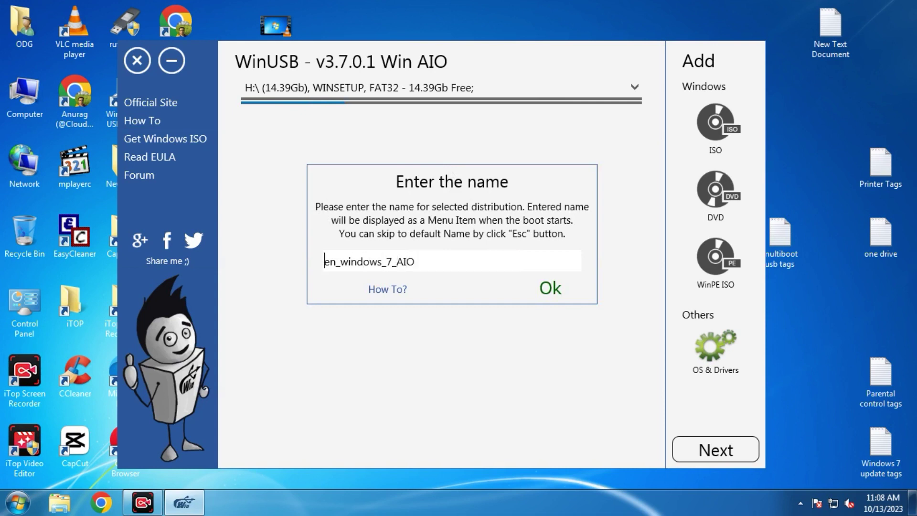
pyautogui.press('Delete')
pyautogui.press('Delete')
pyautogui.press('Delete')
pyautogui.press('Delete')
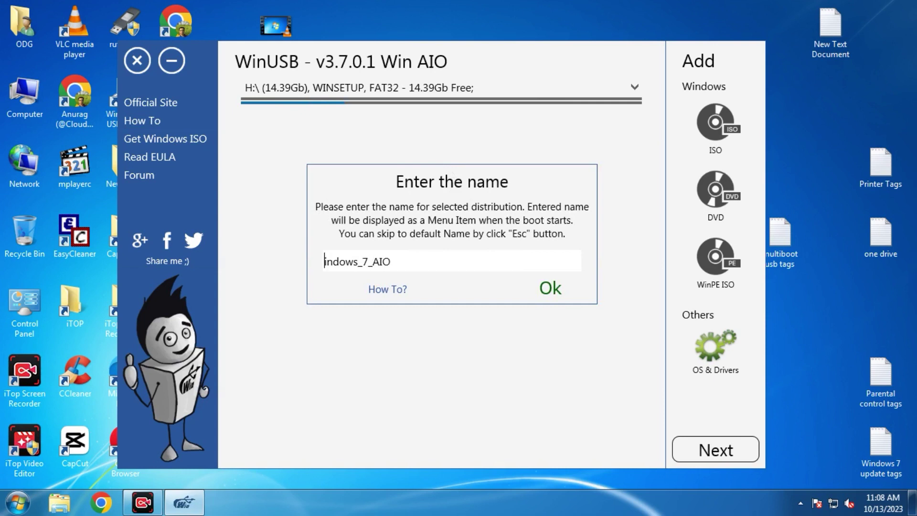
pyautogui.write('W')
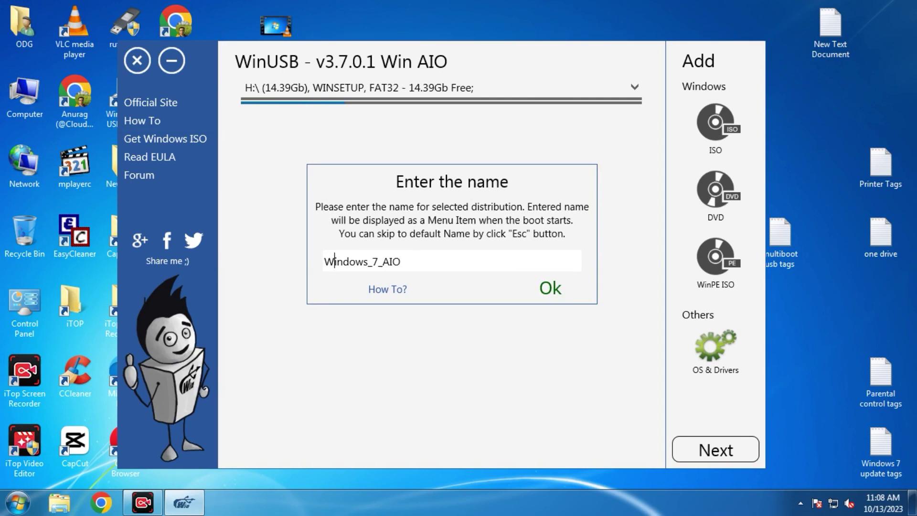
pyautogui.click(552, 291)
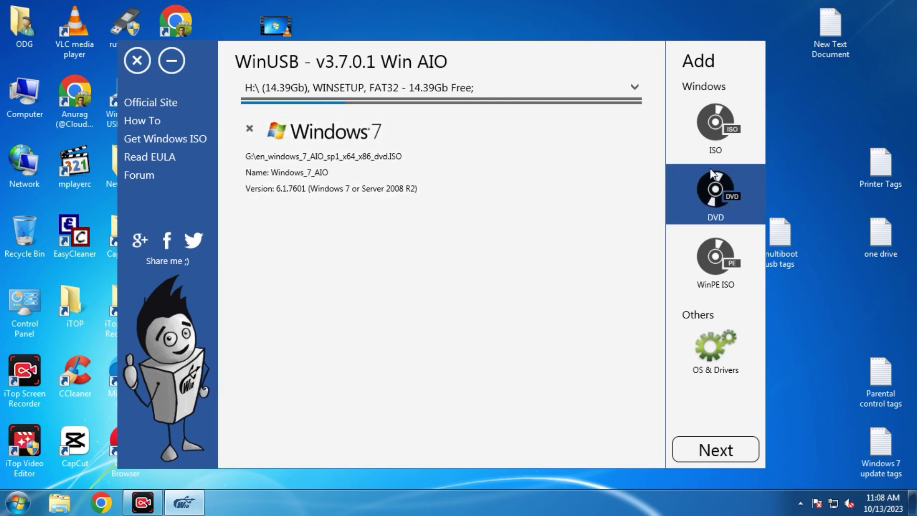
# Add the Windows ISO file en_win10_aio_15in1_1607_x64_dvd from New Volume (G:).
pyautogui.click(717, 121)
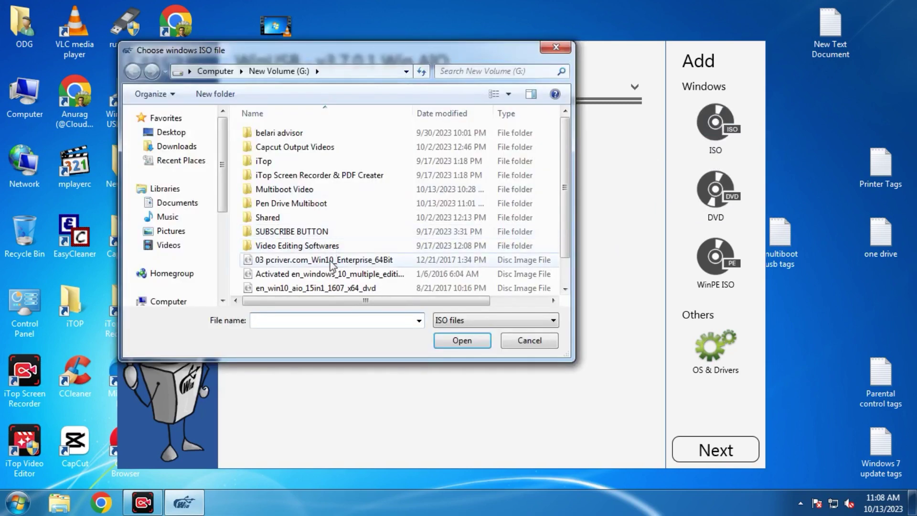
pyautogui.scroll(-1, 570, 246)
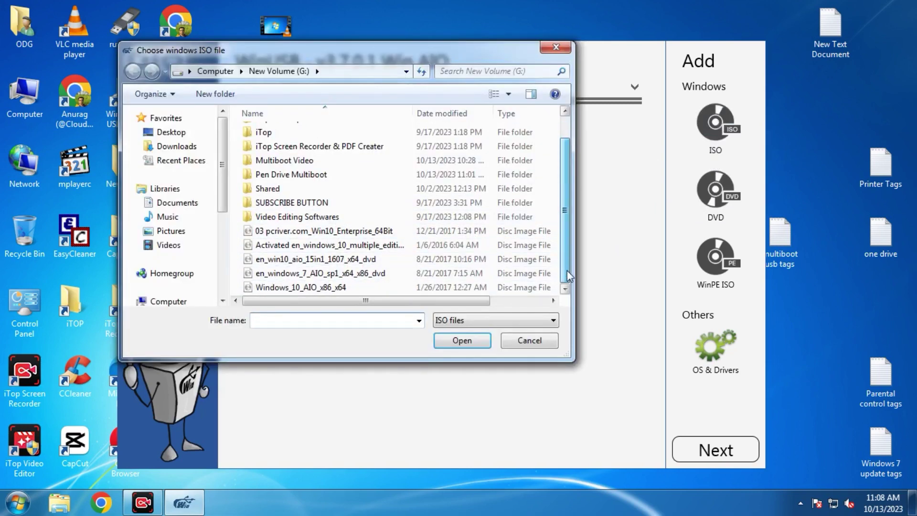
pyautogui.click(307, 268)
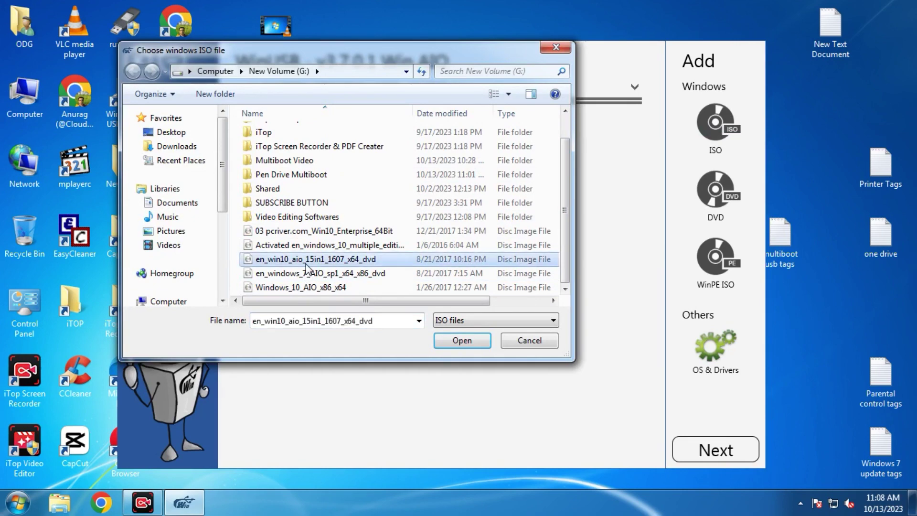
pyautogui.click(461, 340)
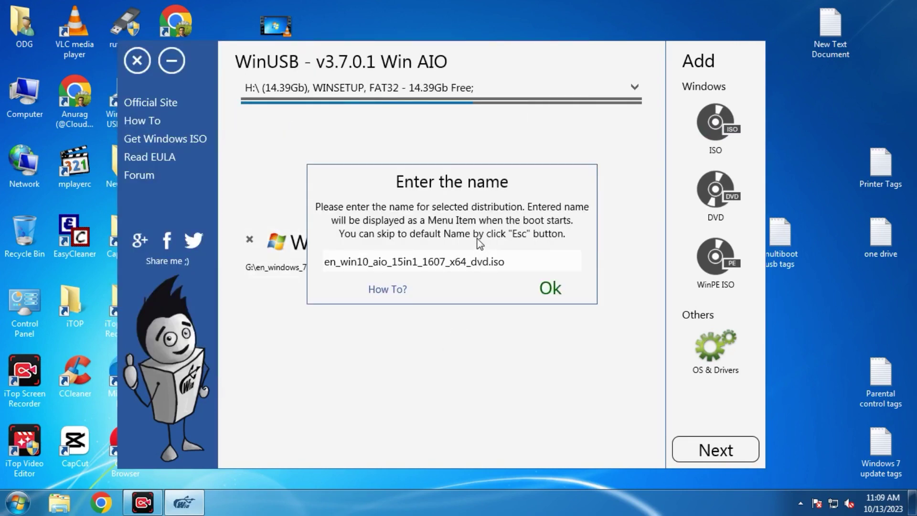
# Shorten the second distribution's boot menu name to Win10_aio_15in1 and accept it.
pyautogui.moveTo(325, 261); pyautogui.dragTo(348, 262)
pyautogui.write('W')
pyautogui.press('Right')
pyautogui.press('Right')
pyautogui.press('Right')
pyautogui.press('Right')
pyautogui.press('Right')
pyautogui.press('Right')
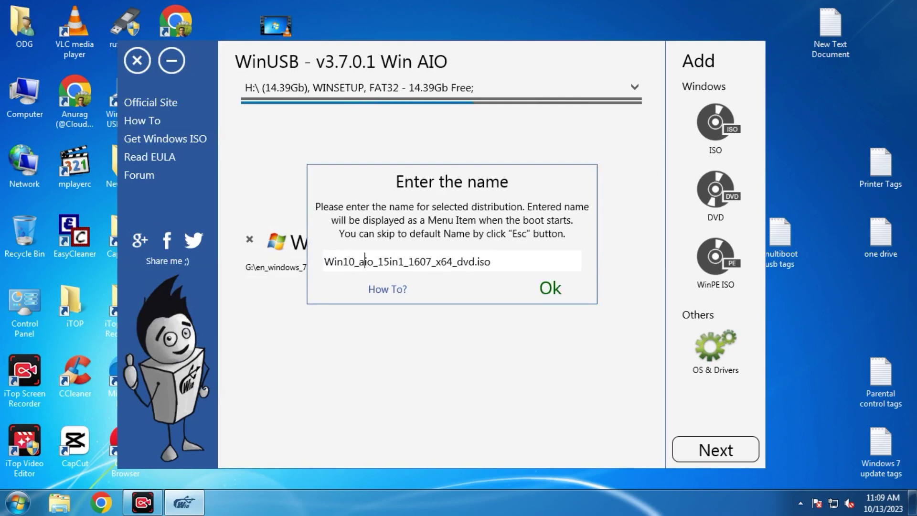
pyautogui.press('Right')
pyautogui.press('Right')
pyautogui.press('Right')
pyautogui.press('Right')
pyautogui.press('Right')
pyautogui.press('Right')
pyautogui.press('Right')
pyautogui.press('Right')
pyautogui.hotkey('shift', 'Right')
pyautogui.hotkey('shift', 'Right')
pyautogui.hotkey('shift', 'Right')
pyautogui.hotkey('shift', 'Right')
pyautogui.hotkey('shift', 'Right')
pyautogui.hotkey('shift', 'Right')
pyautogui.hotkey('shift', 'Right')
pyautogui.hotkey('shift', 'Right')
pyautogui.hotkey('shift', 'Right')
pyautogui.hotkey('shift', 'Right')
pyautogui.hotkey('shift', 'Right')
pyautogui.hotkey('shift', 'Right')
pyautogui.hotkey('shift', 'Right')
pyautogui.hotkey('shift', 'Right')
pyautogui.hotkey('shift', 'Right')
pyautogui.hotkey('shift', 'Right')
pyautogui.hotkey('shift', 'Right')
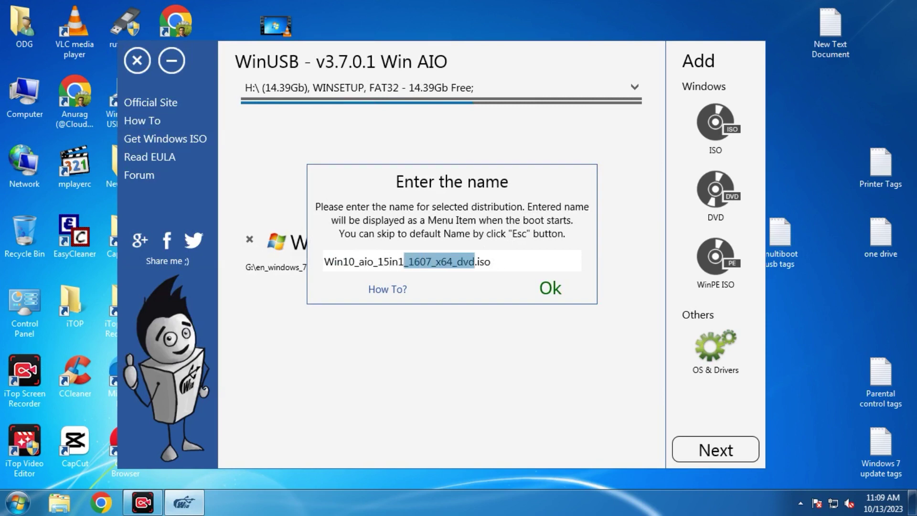
pyautogui.press('Delete')
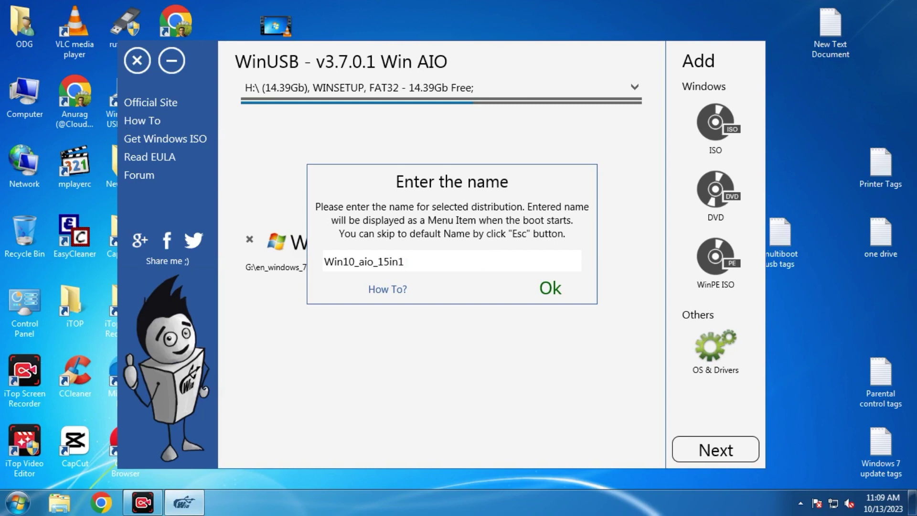
pyautogui.click(550, 289)
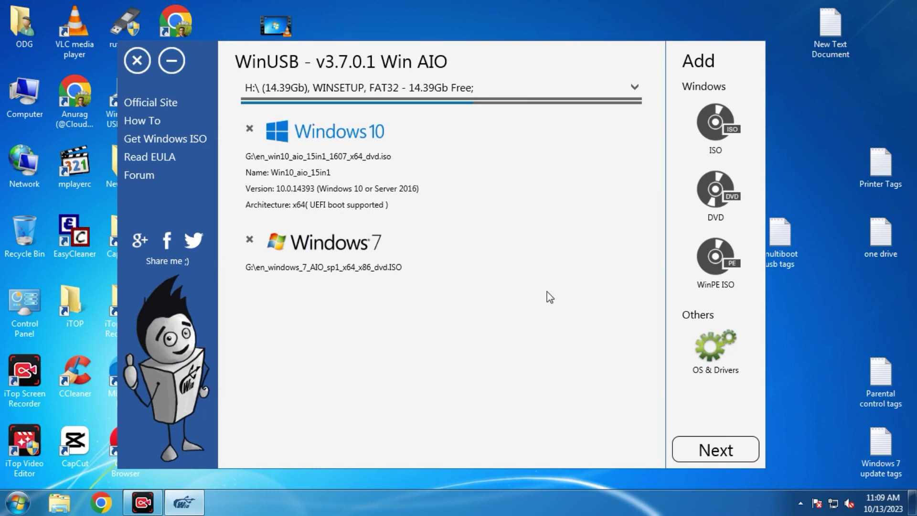
pyautogui.click(424, 267)
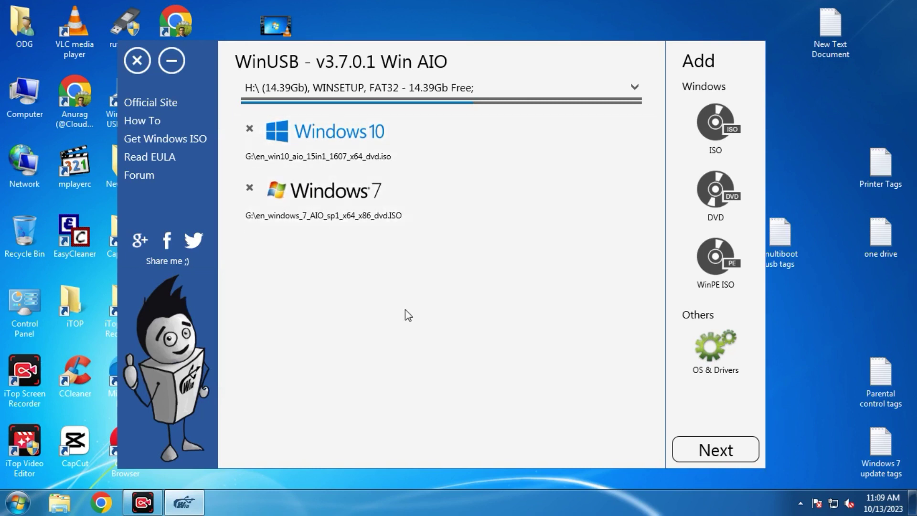
# Look at the file choosers for adding a Windows install DVD or directory and a WinPE ISO, cancelling each without selecting anything.
pyautogui.click(721, 188)
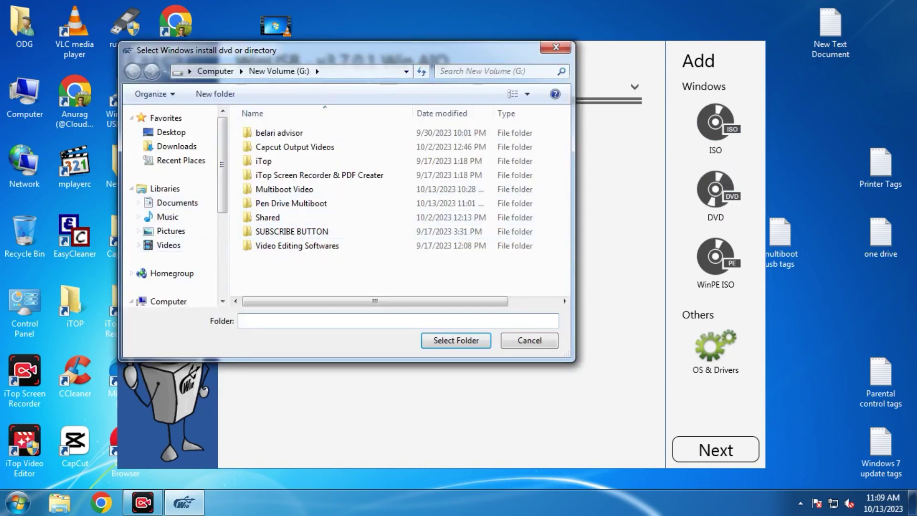
pyautogui.click(552, 344)
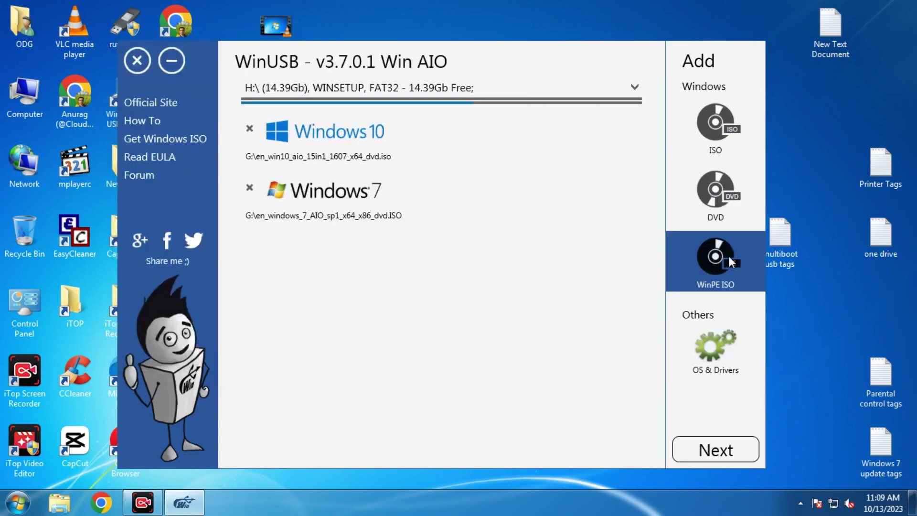
pyautogui.click(705, 278)
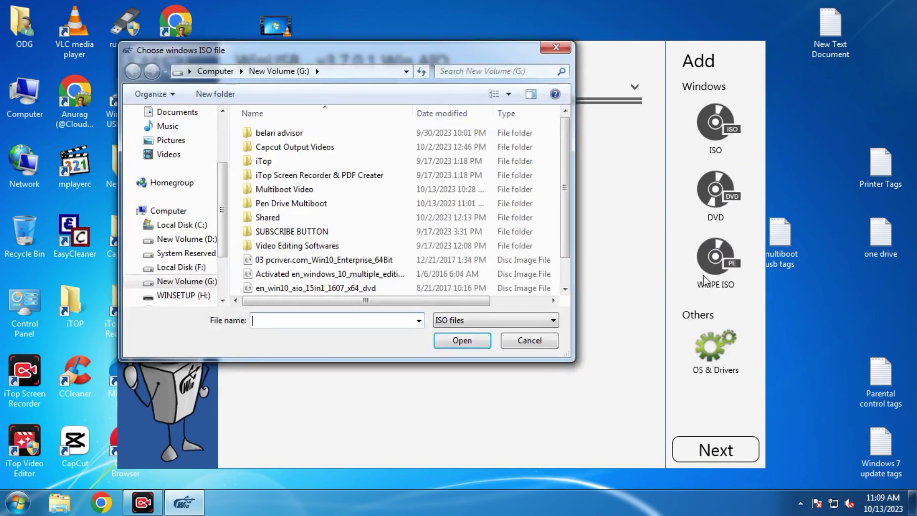
pyautogui.click(532, 343)
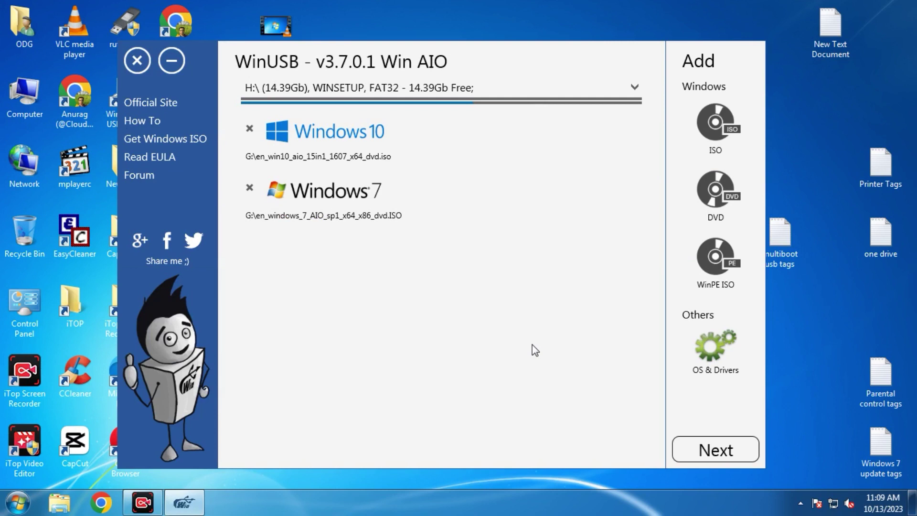
pyautogui.click(711, 258)
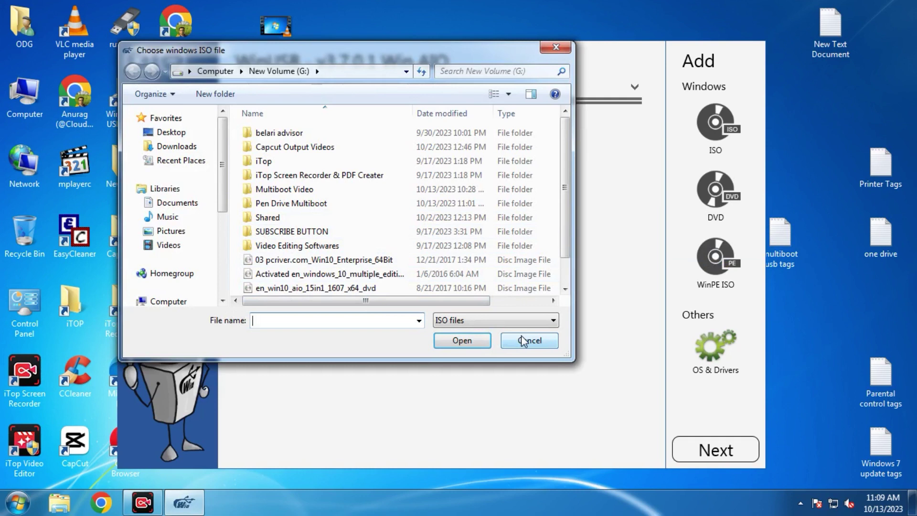
pyautogui.click(521, 338)
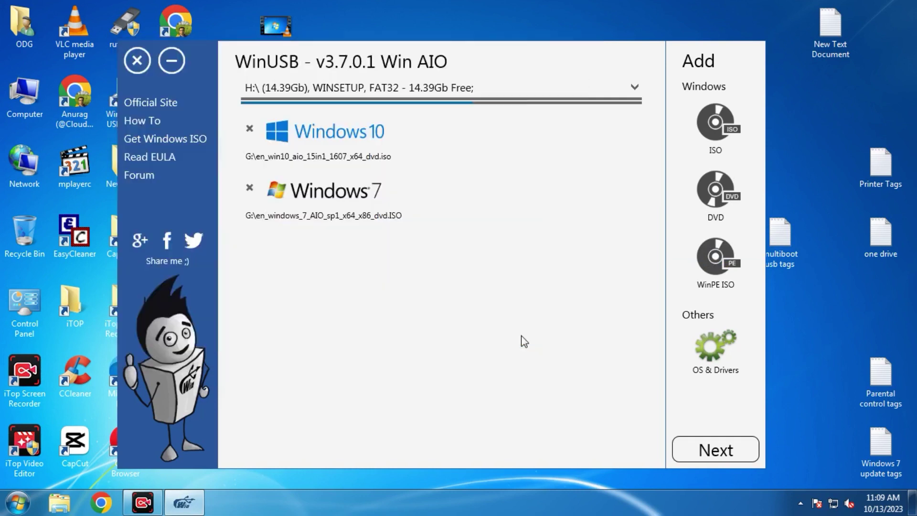
# Review the Ubuntu, AVG rescue and Eset Nod32 options among the other systems and drivers, then return to the distribution list.
pyautogui.click(708, 348)
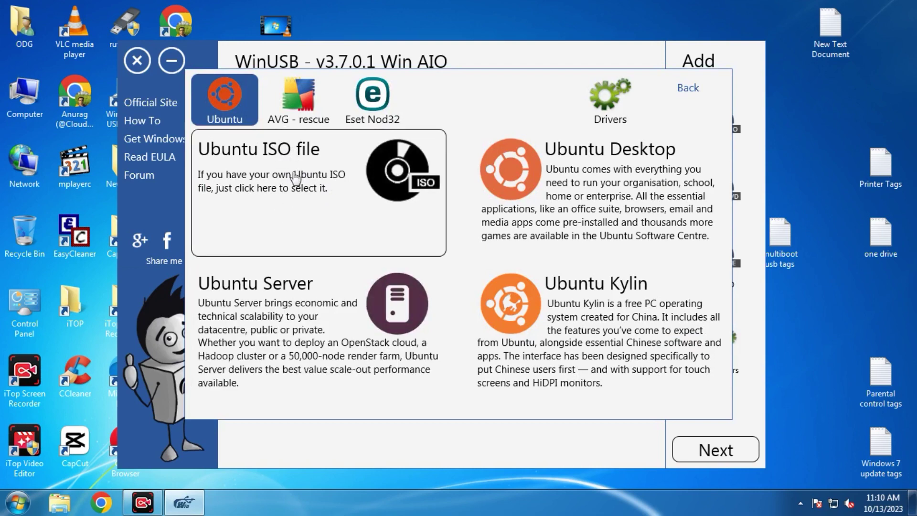
pyautogui.moveTo(275, 287)
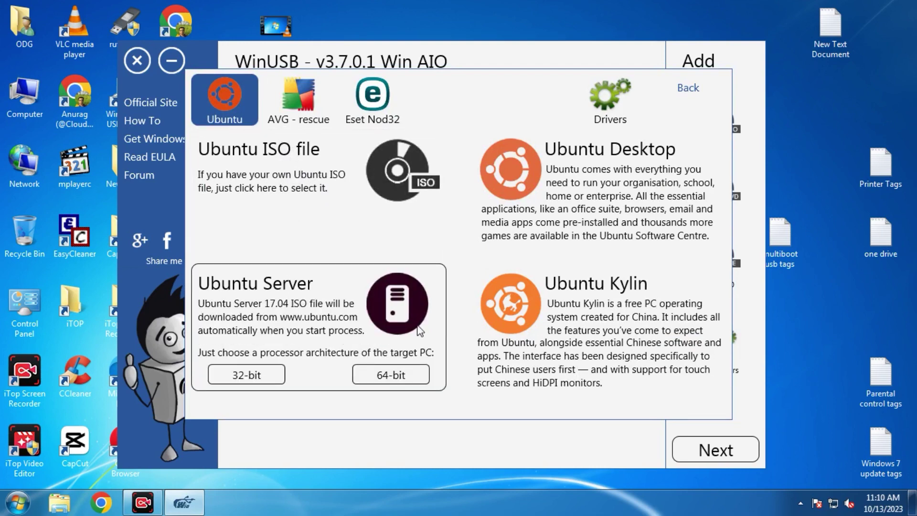
pyautogui.moveTo(584, 225)
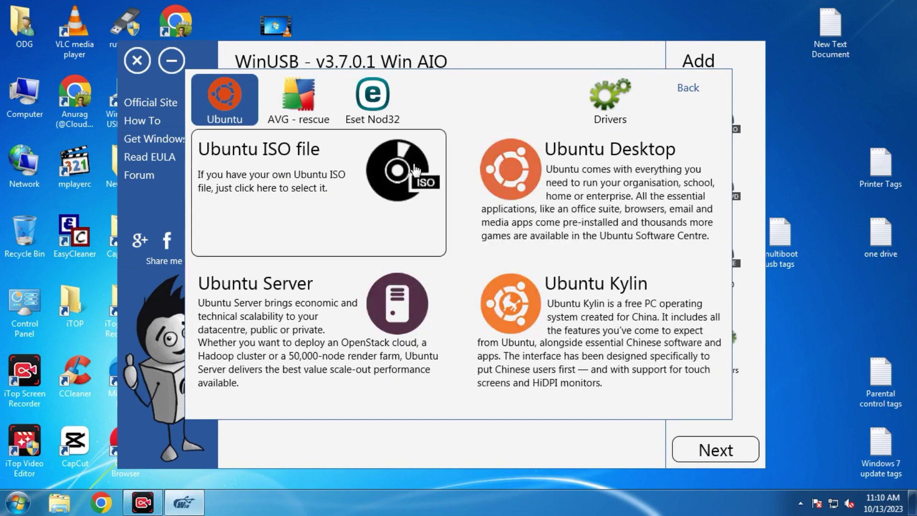
pyautogui.click(296, 110)
pyautogui.click(225, 102)
pyautogui.click(294, 119)
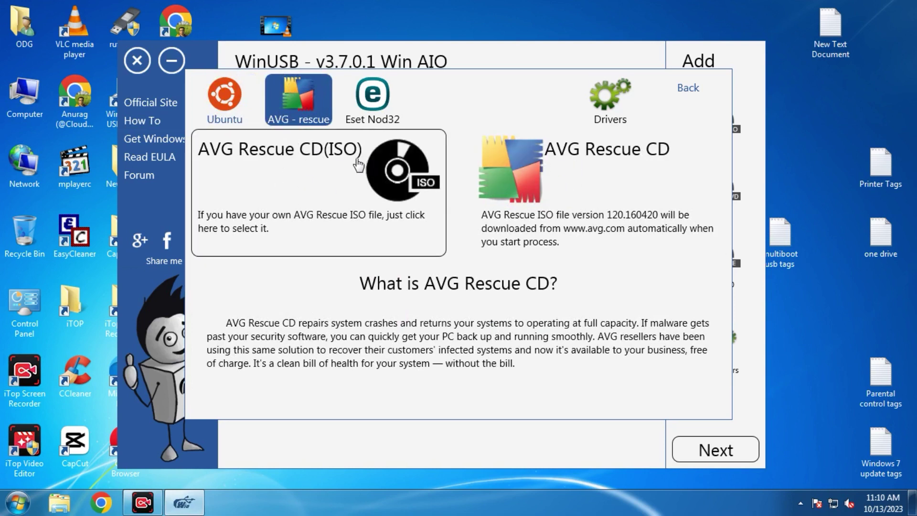
pyautogui.click(372, 110)
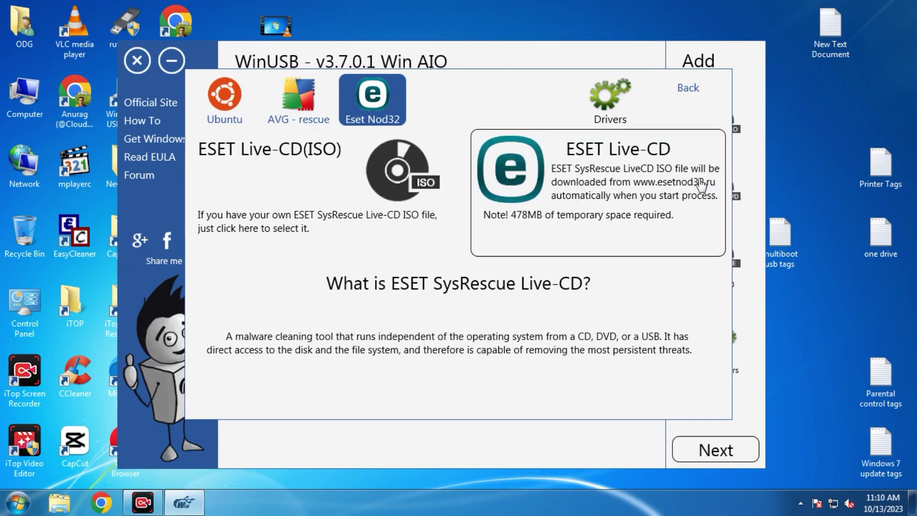
pyautogui.click(693, 88)
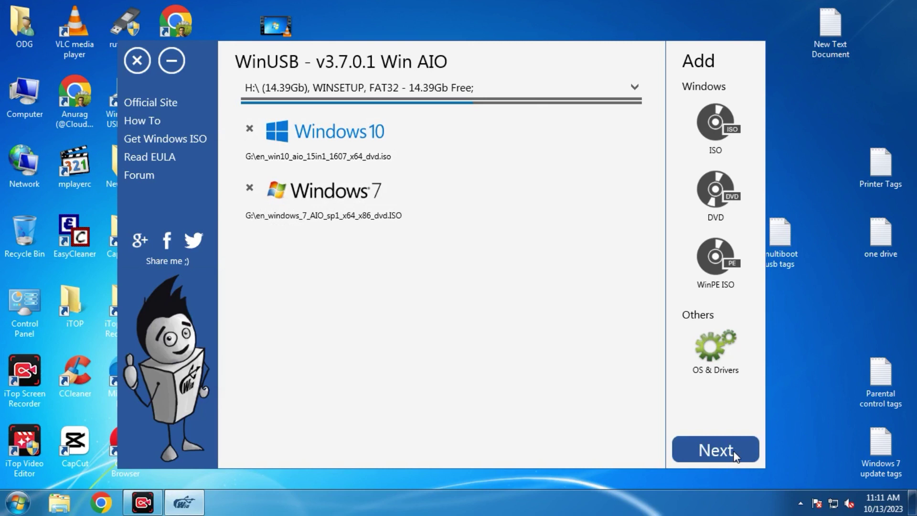
# Format the H: drive as FAT32, accept erasing its data, and start writing both Windows distributions to it.
pyautogui.click(734, 455)
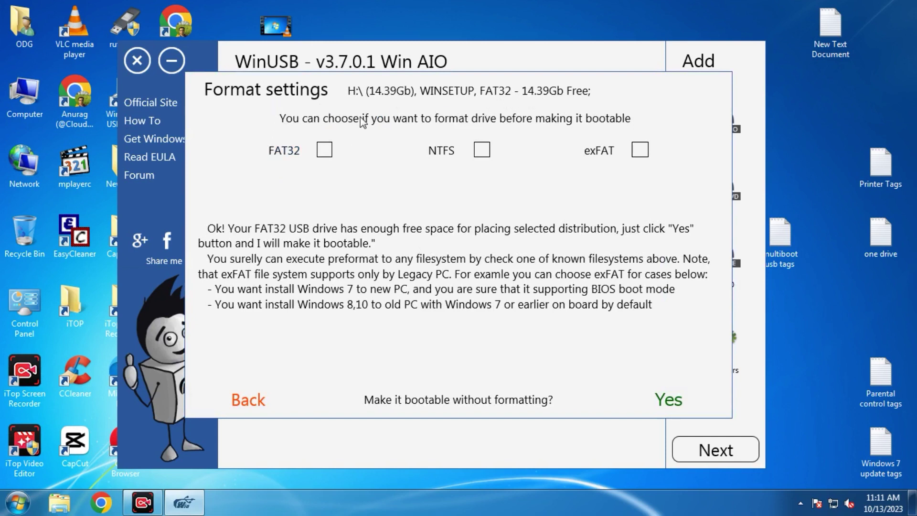
pyautogui.click(325, 152)
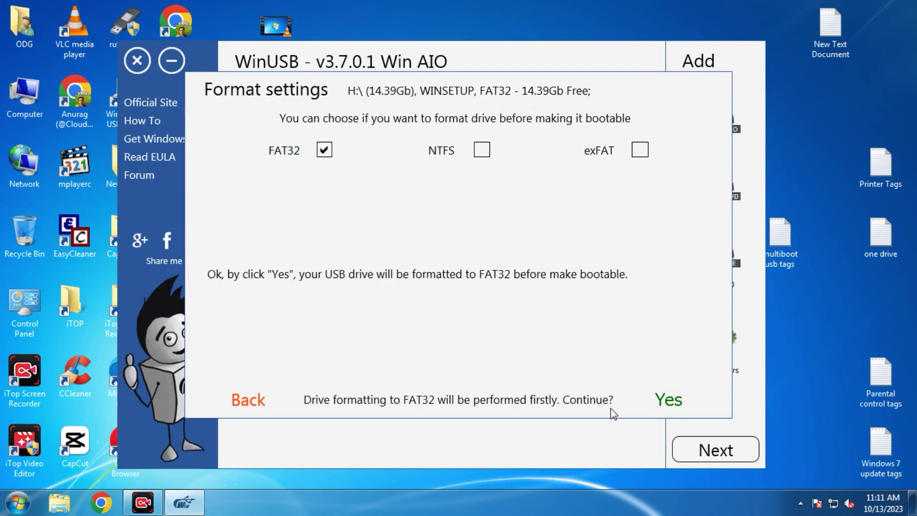
pyautogui.click(663, 399)
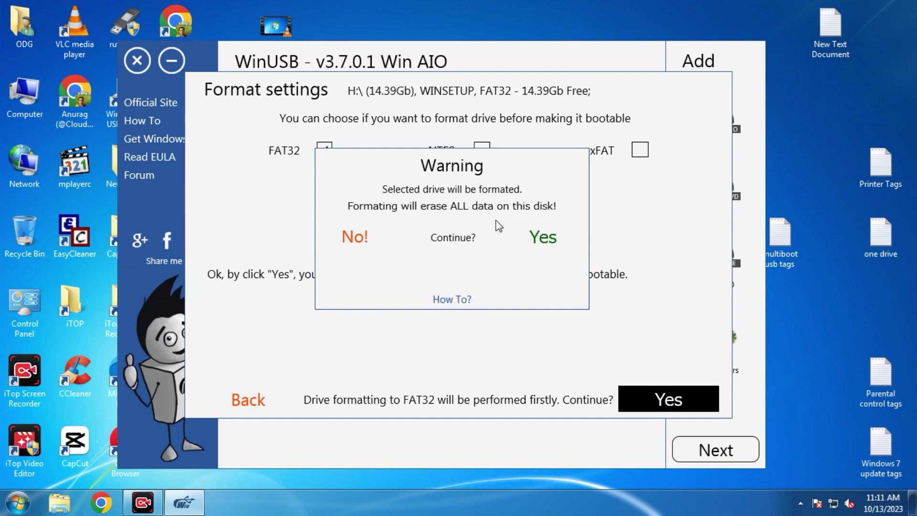
pyautogui.click(545, 245)
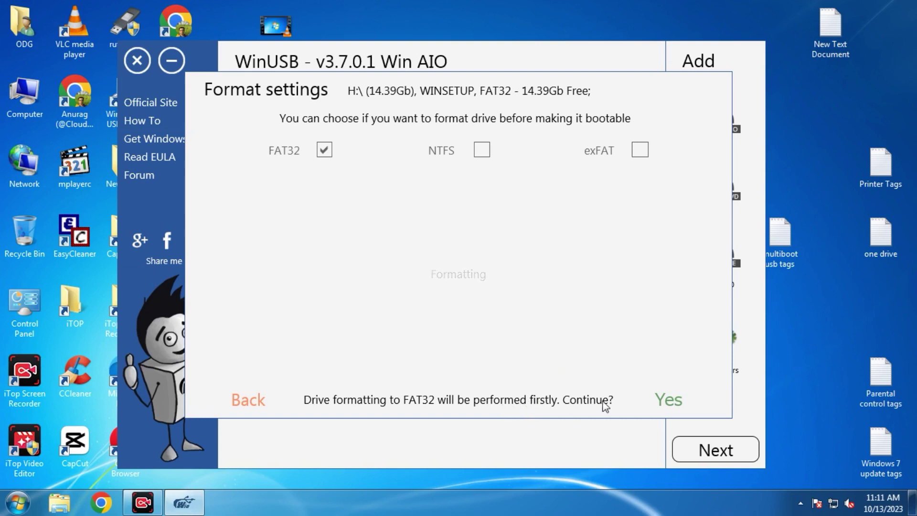
pyautogui.click(664, 399)
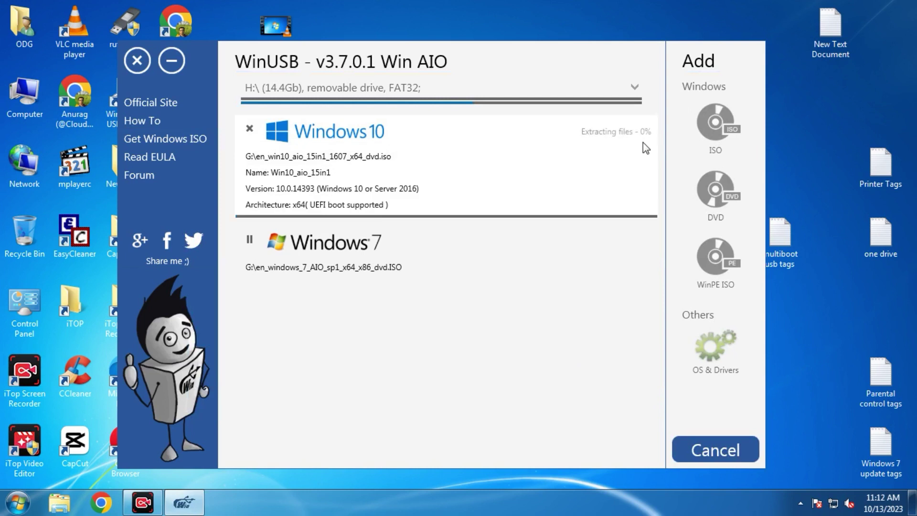
# Acknowledge the finished USB creation, continue to the list of distributions on the drive, and close WinUSB.
pyautogui.moveTo(510, 247)
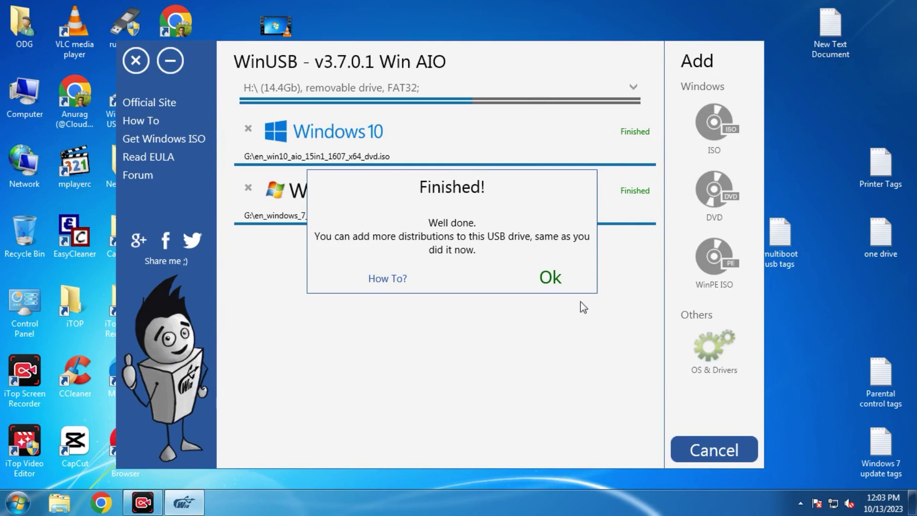
pyautogui.click(550, 280)
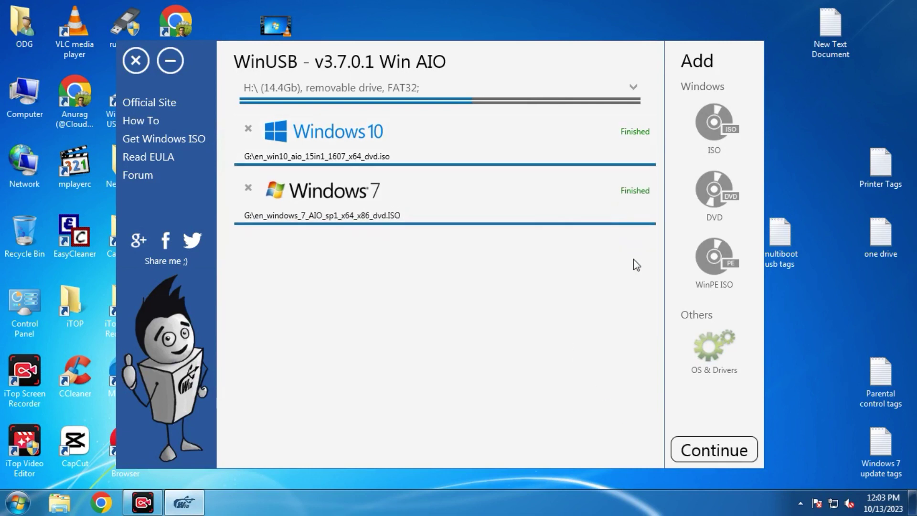
pyautogui.click(714, 451)
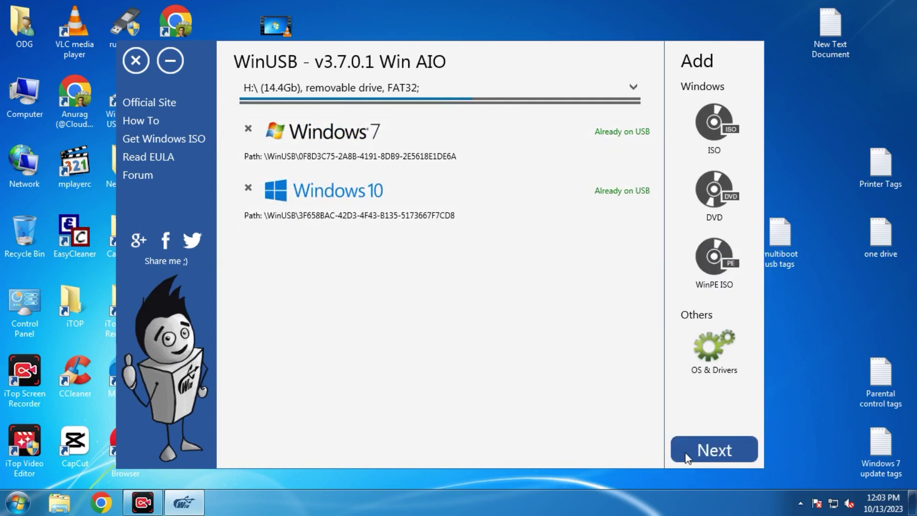
pyautogui.click(711, 456)
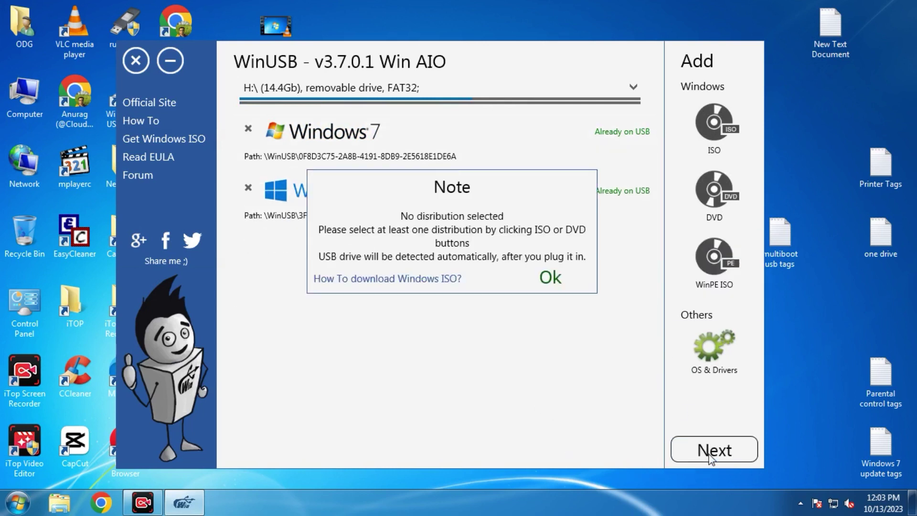
pyautogui.click(552, 280)
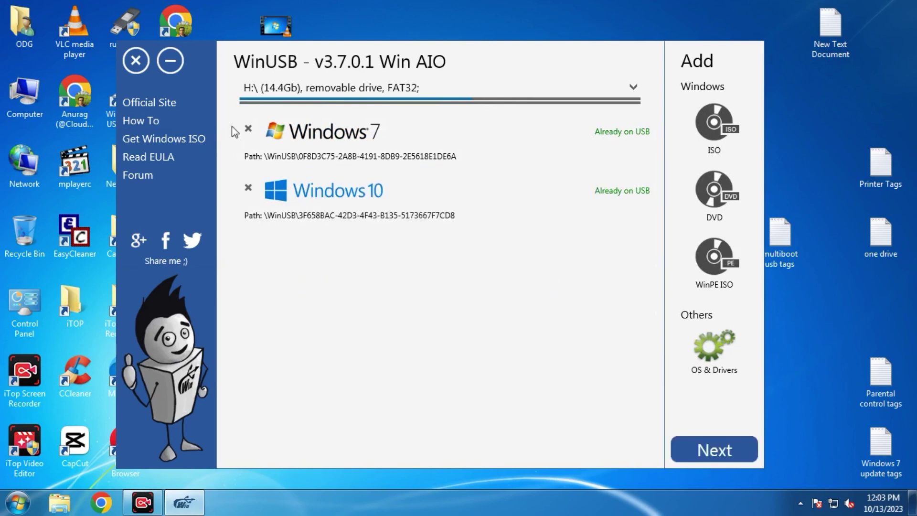
pyautogui.click(136, 60)
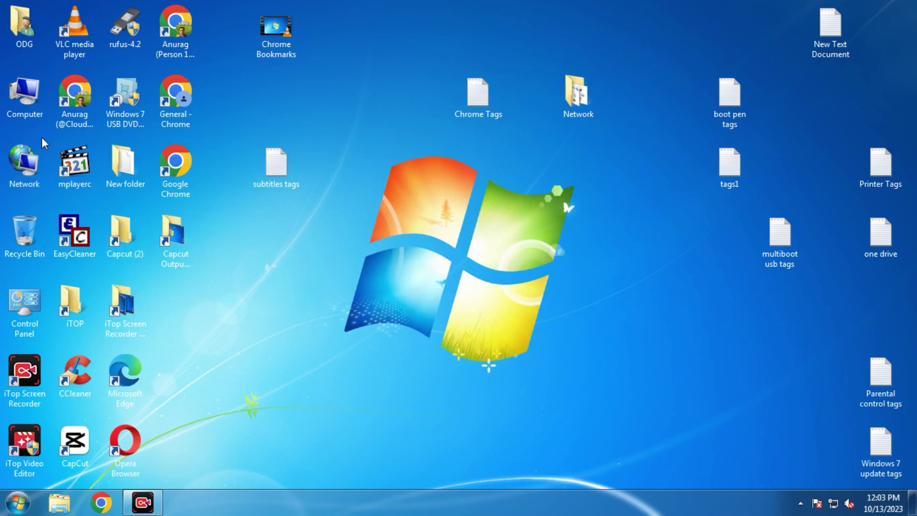
# Open the Computer window and eject Removable Disk (H:).
pyautogui.doubleClick(24, 102)
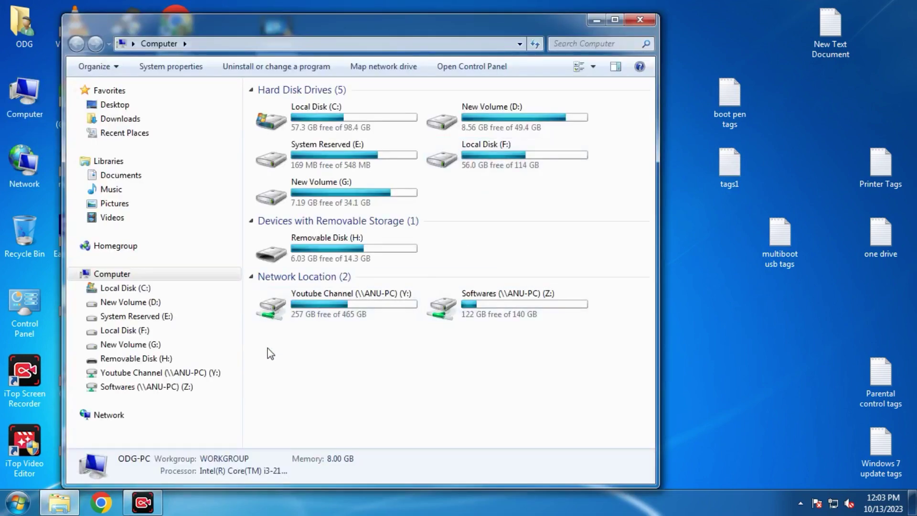
pyautogui.rightClick(334, 242)
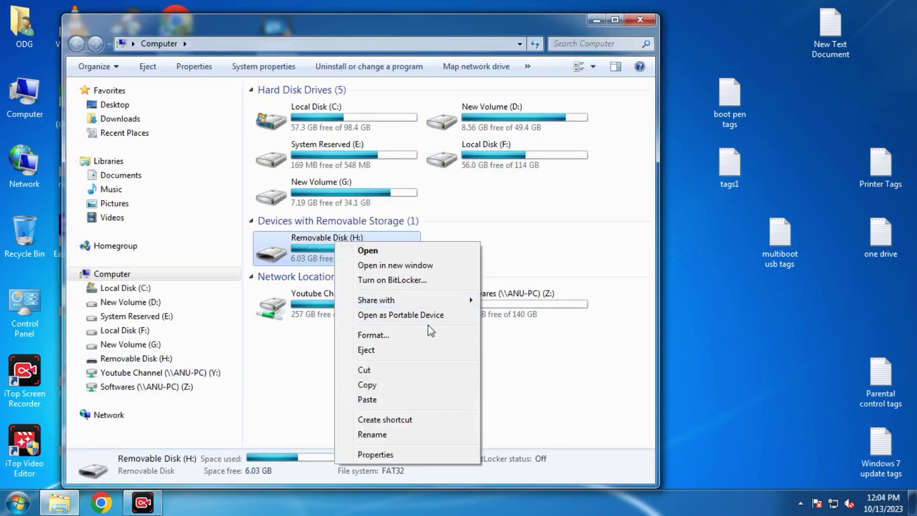
pyautogui.click(430, 352)
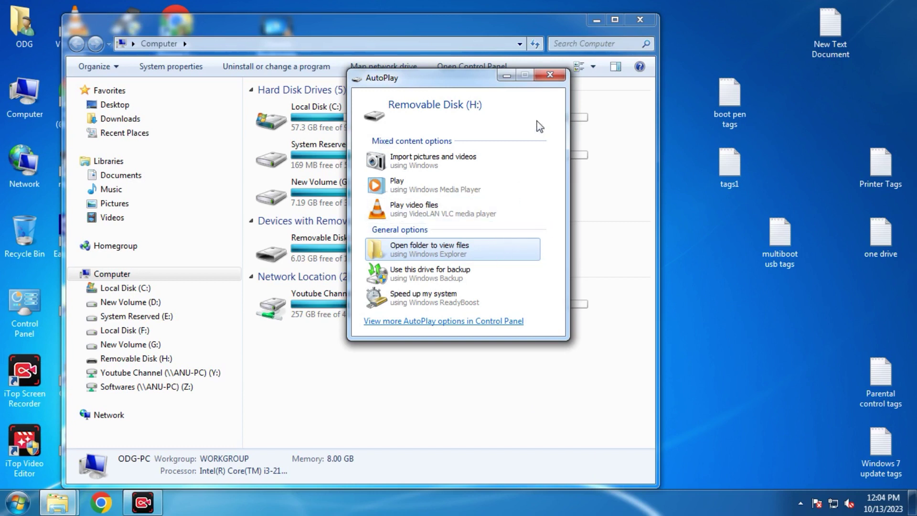
# Dismiss AutoPlay, inspect the contents of Removable Disk (H:) and its WinUSB folder, return to Computer and close the window.
pyautogui.click(550, 75)
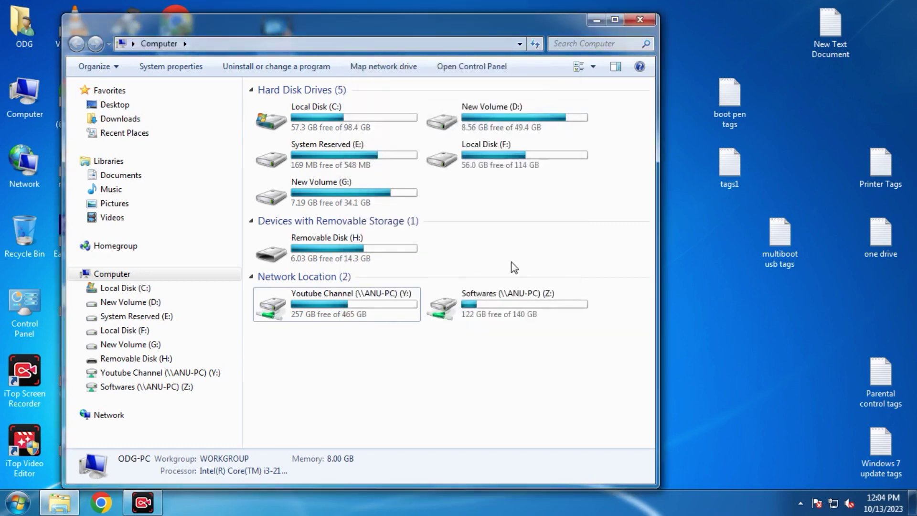
pyautogui.click(157, 362)
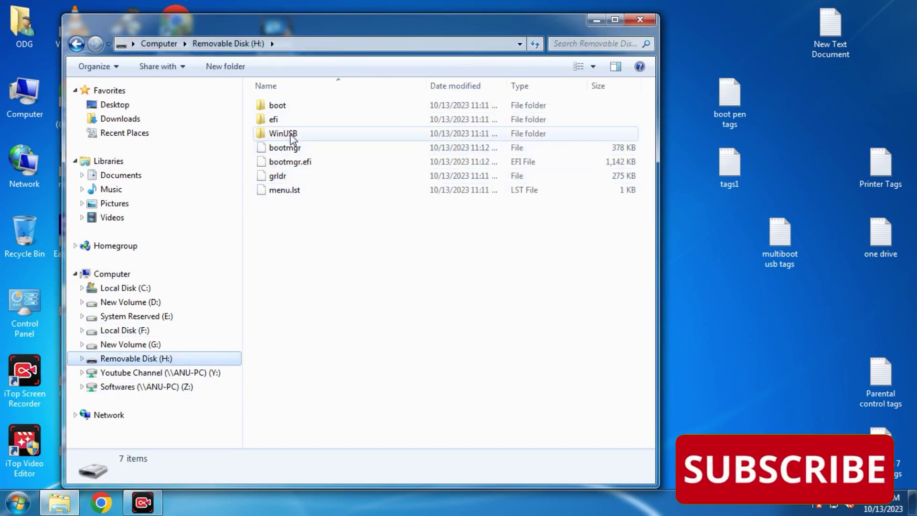
pyautogui.doubleClick(291, 135)
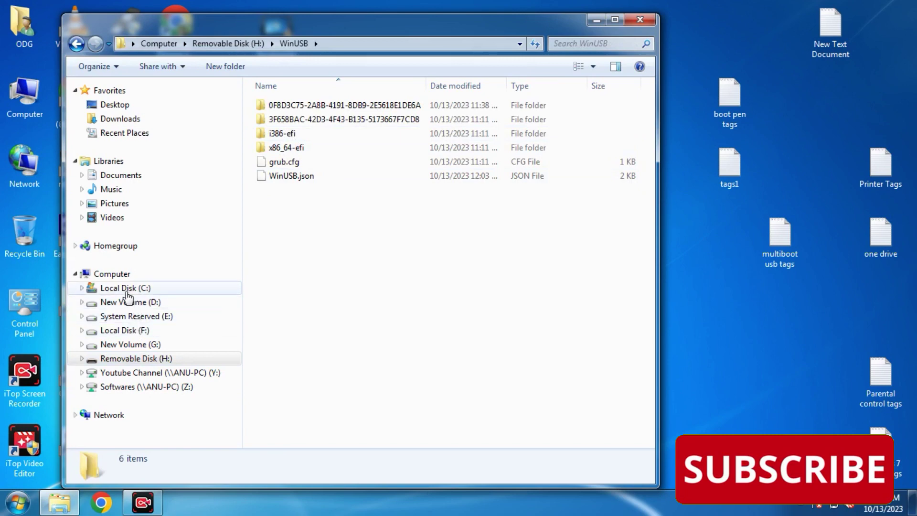
pyautogui.click(119, 276)
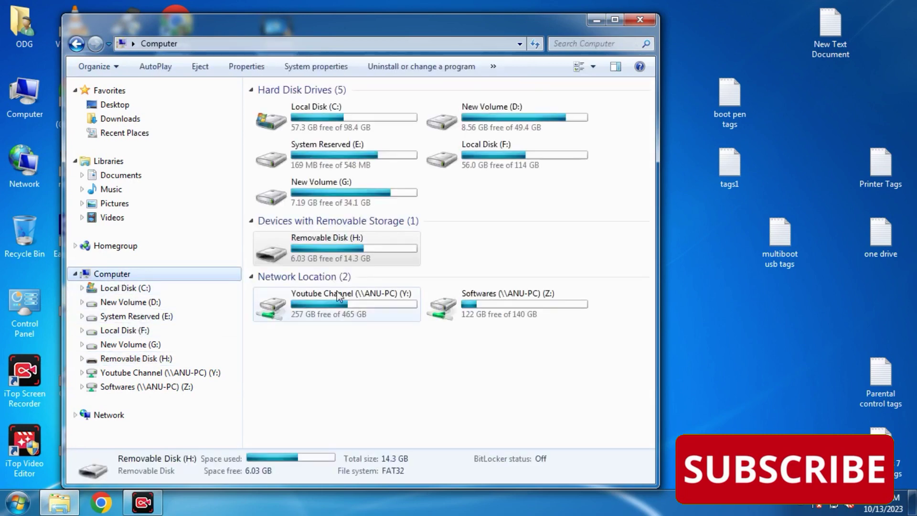
pyautogui.click(640, 21)
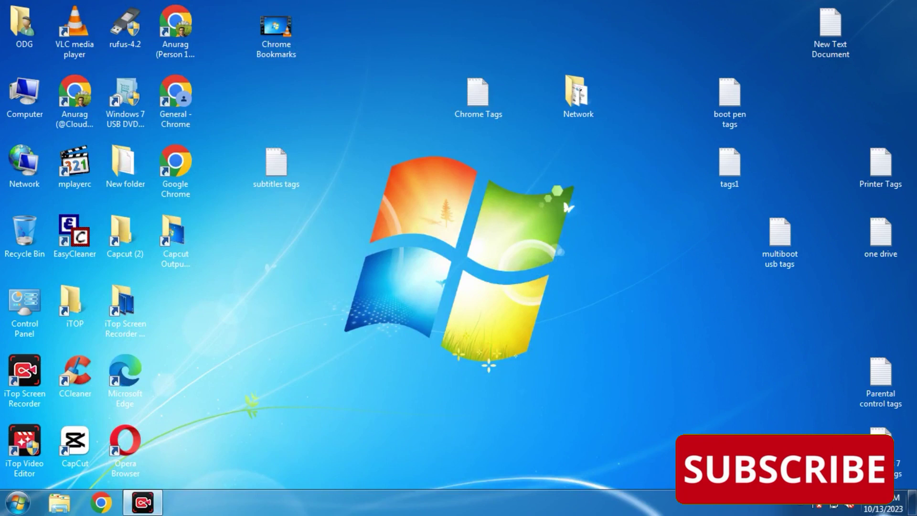
pyautogui.click(802, 506)
pyautogui.click(822, 414)
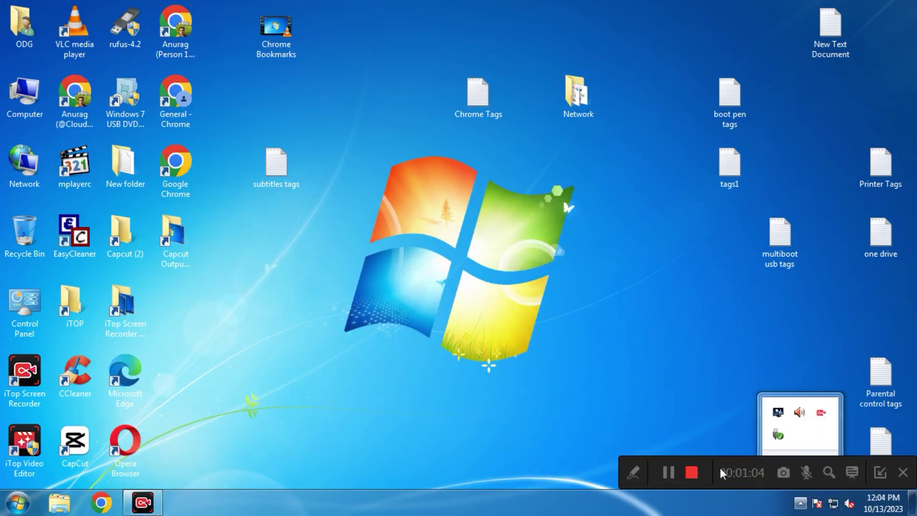
pyautogui.click(692, 471)
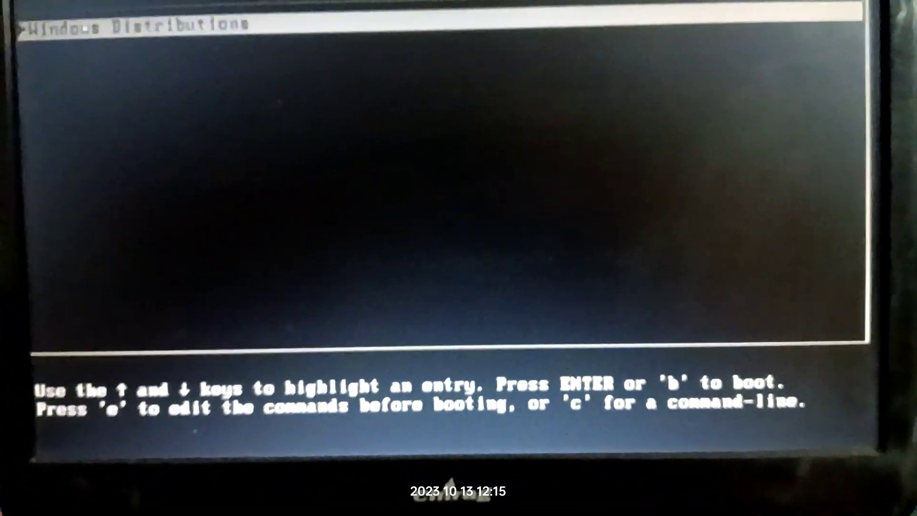
# Boot from the Windows Distributions entry, check the Windows_7_AIO choice, and start Win10_aio_15in1 in Windows Boot Manager.
pyautogui.press('Return')
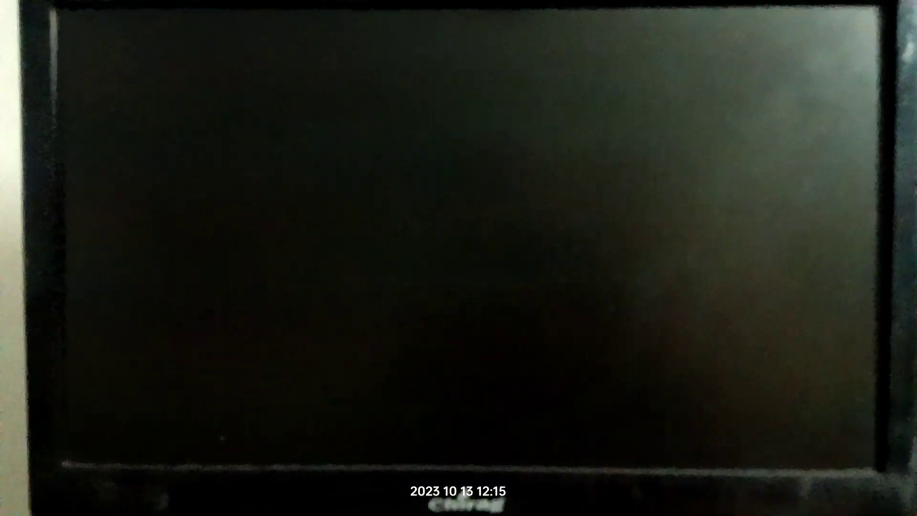
pyautogui.press('Down')
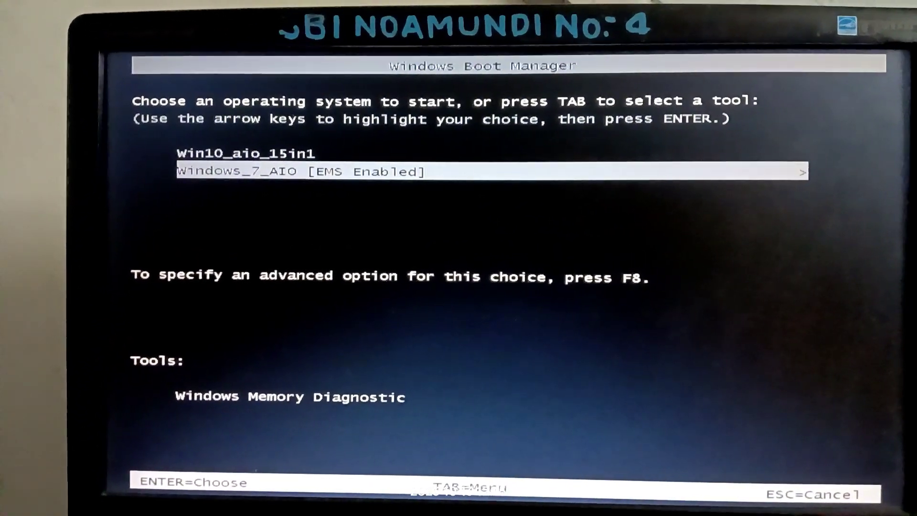
pyautogui.press('Up')
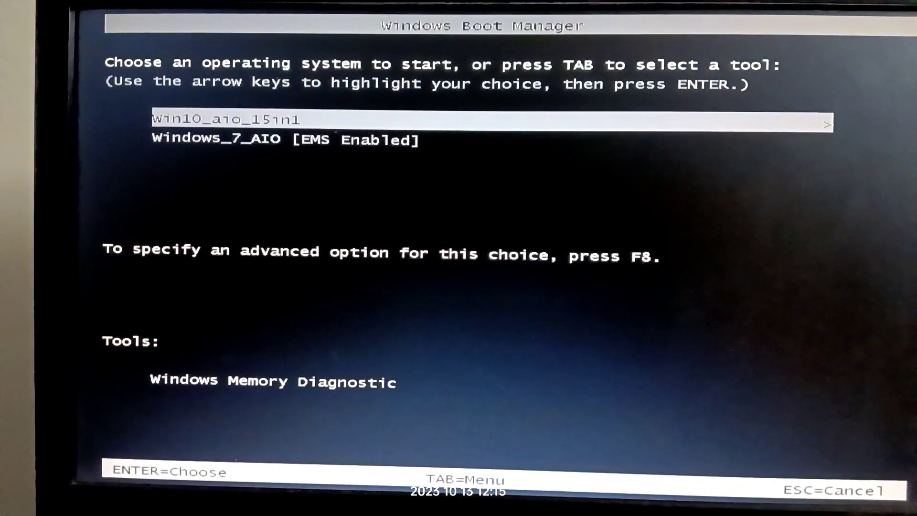
pyautogui.press('Return')
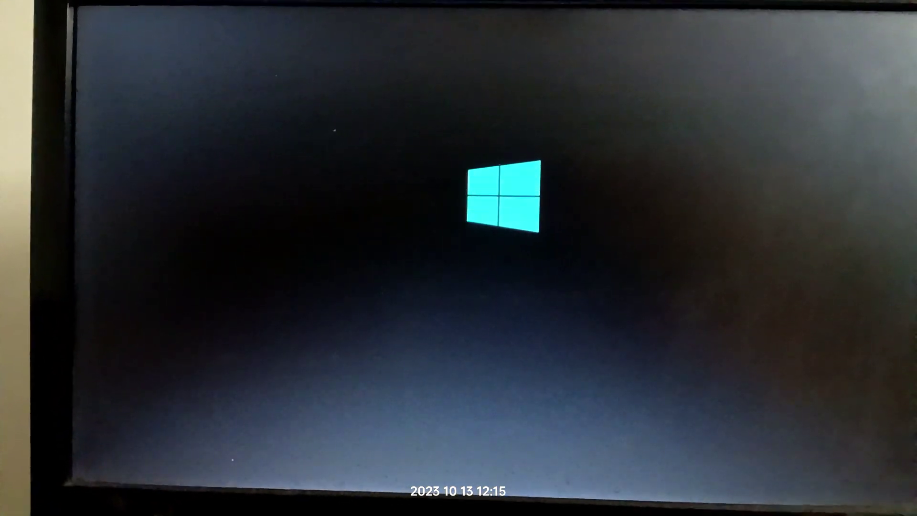